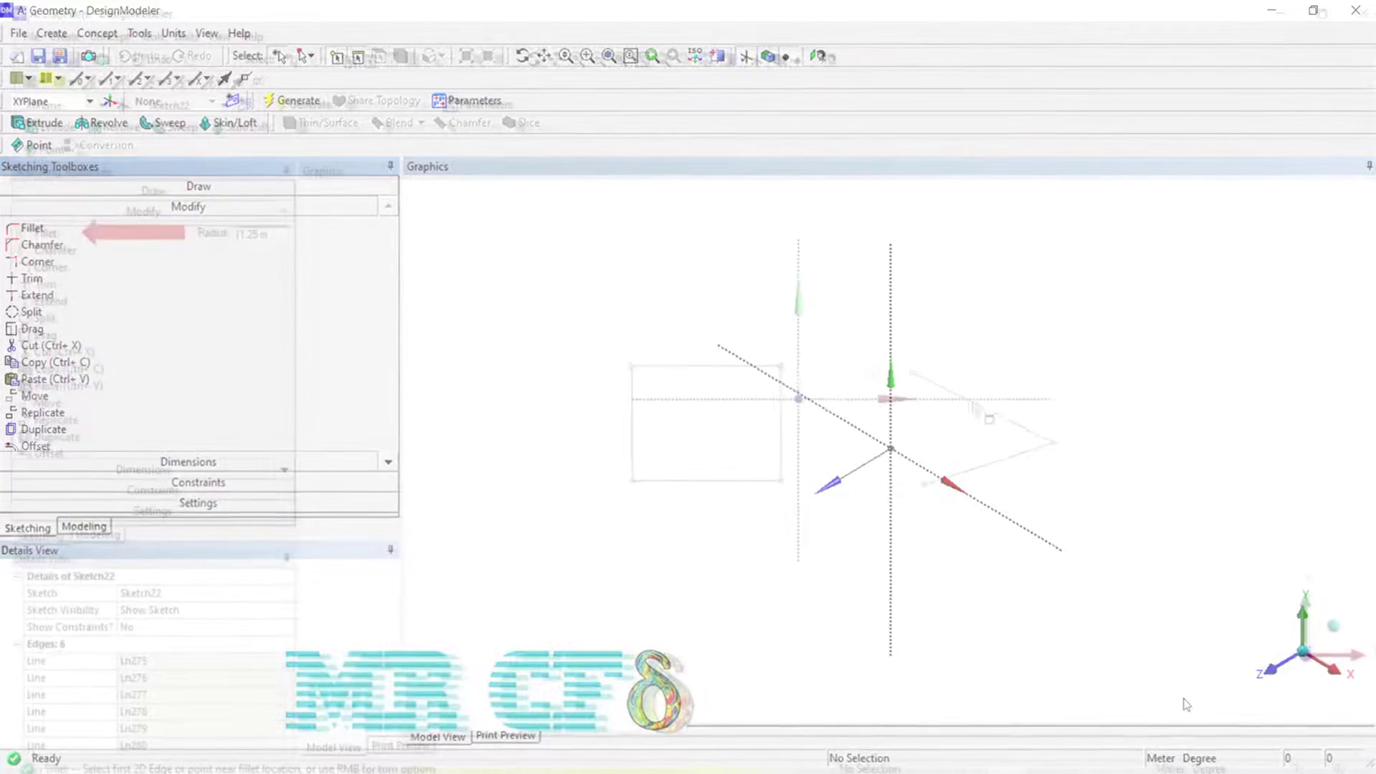
- Round the arrow tip with a 1.25 m fillet between its upper and lower edges
click(987, 407)
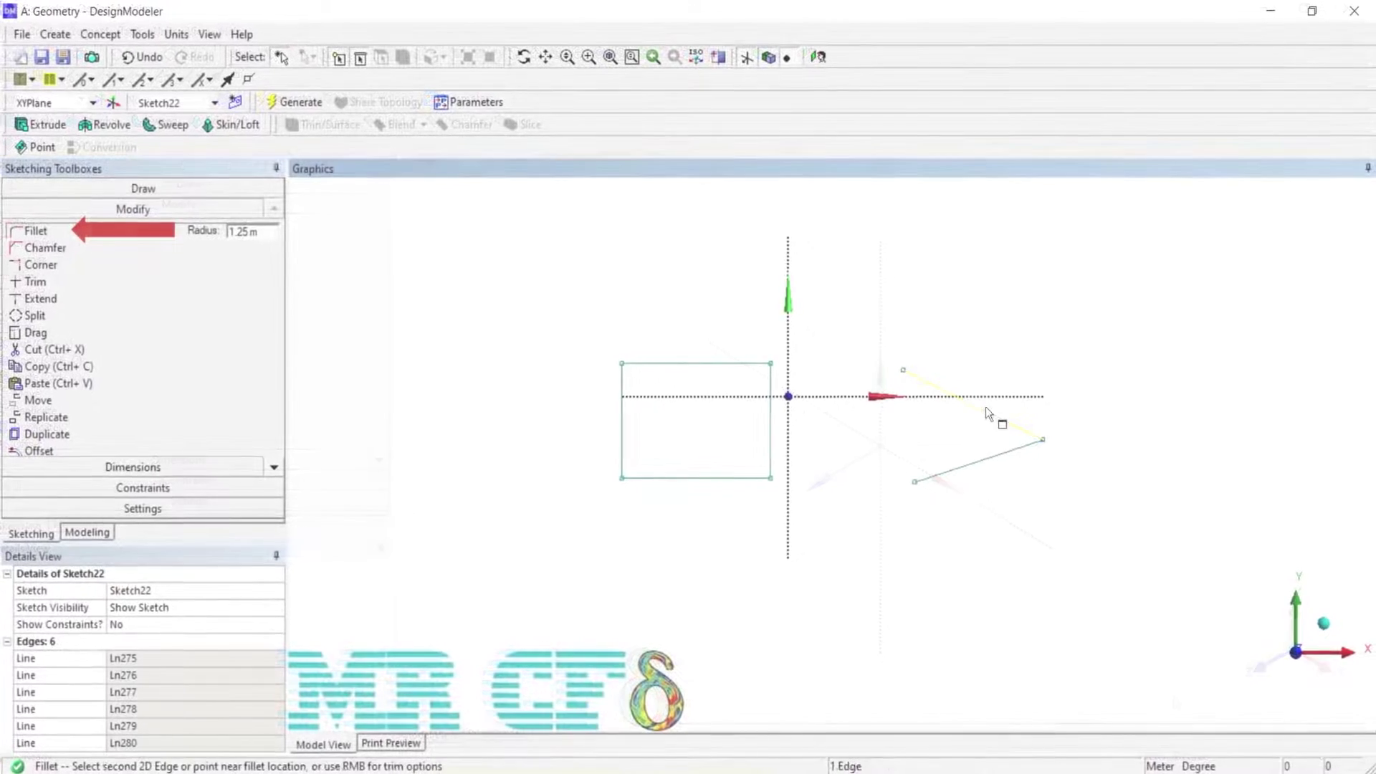
click(994, 456)
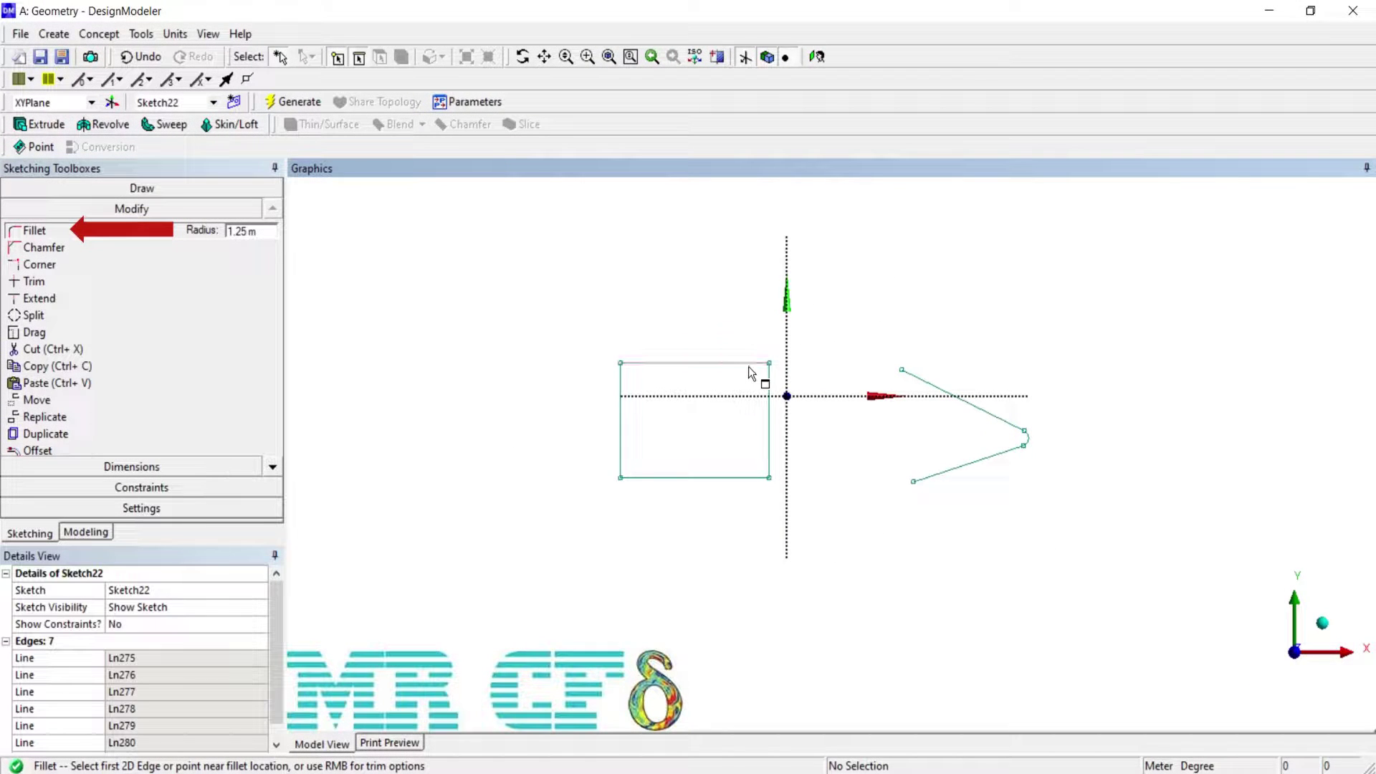
- Adjust the fillet radius and fillet the rectangle's top-left corner at 0.8 m
click(262, 230)
key(BackSpace)
key(BackSpace)
double_click(263, 235)
text(0.2)
key(Return)
click(731, 365)
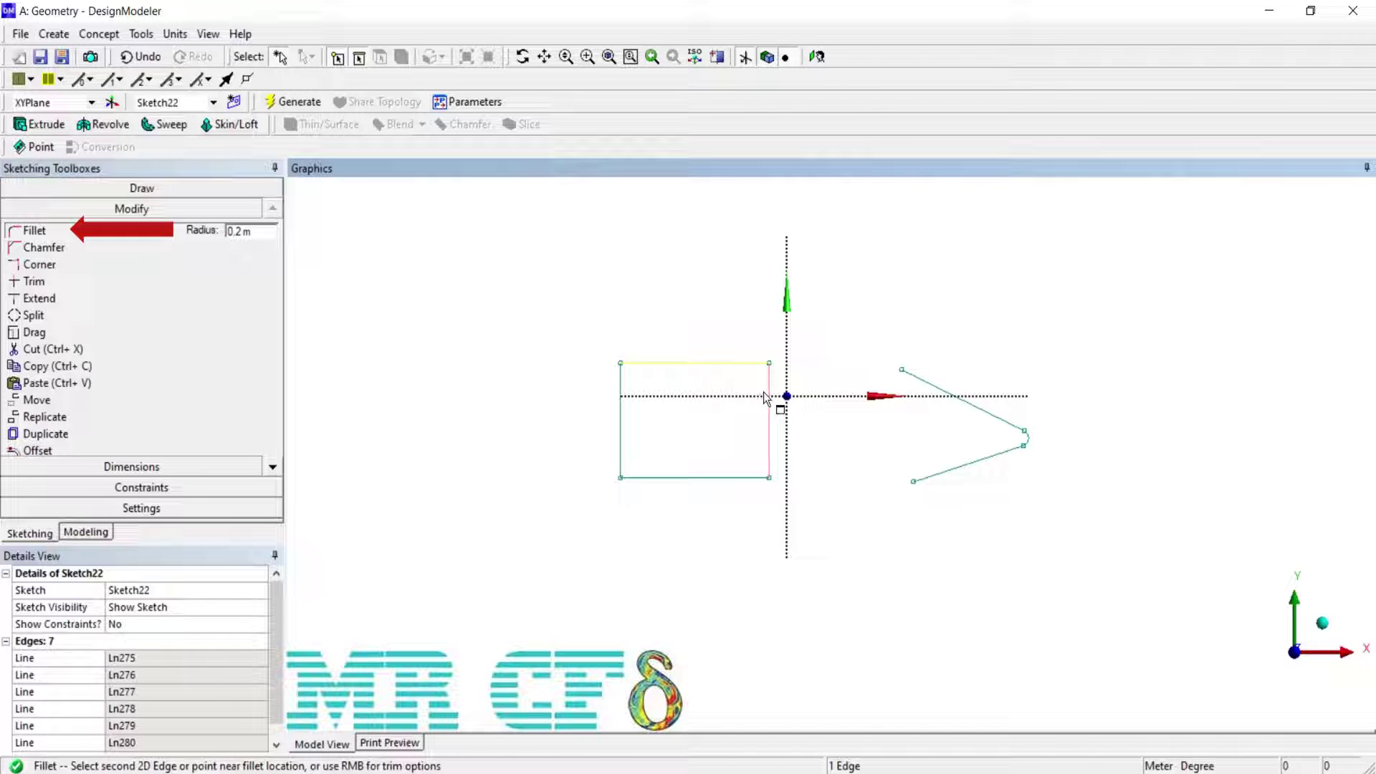
click(596, 457)
click(254, 229)
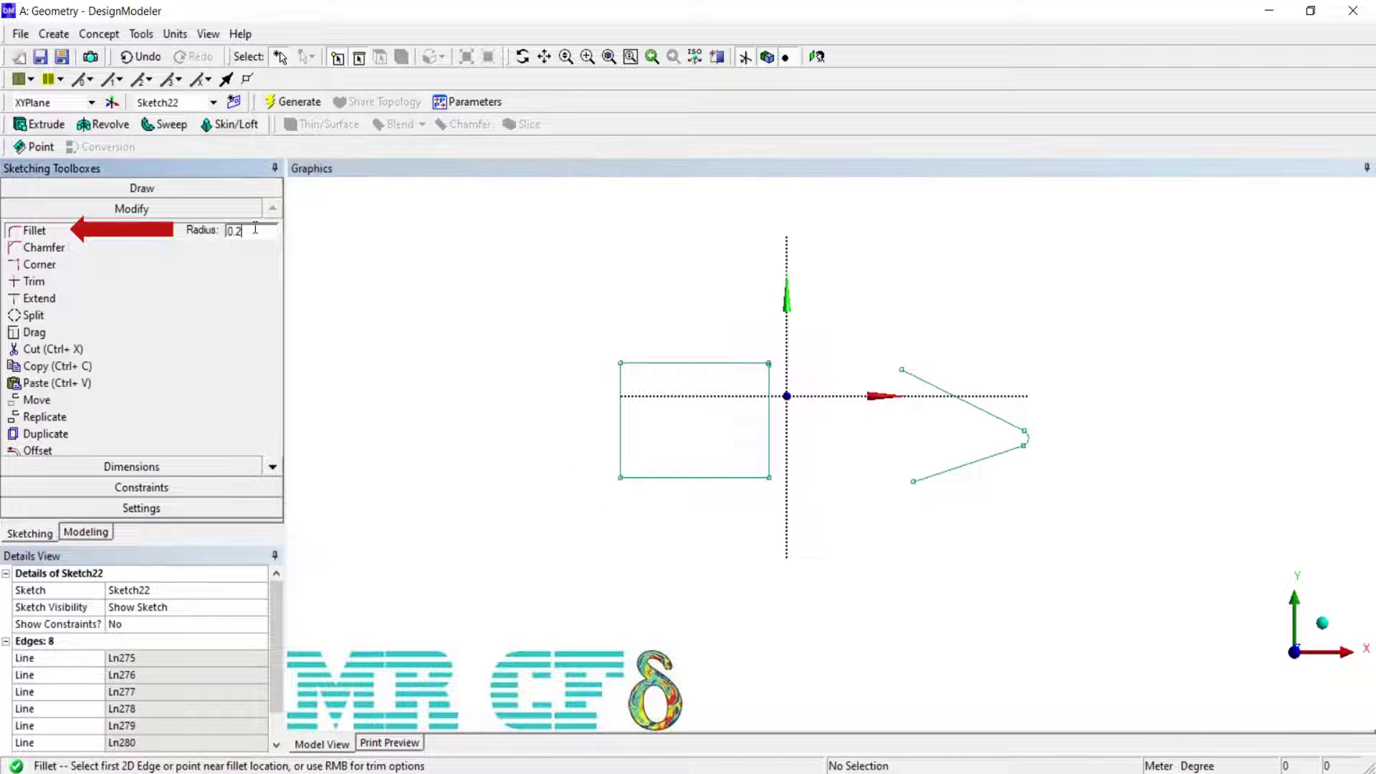
drag(244, 231, 239, 235)
click(620, 423)
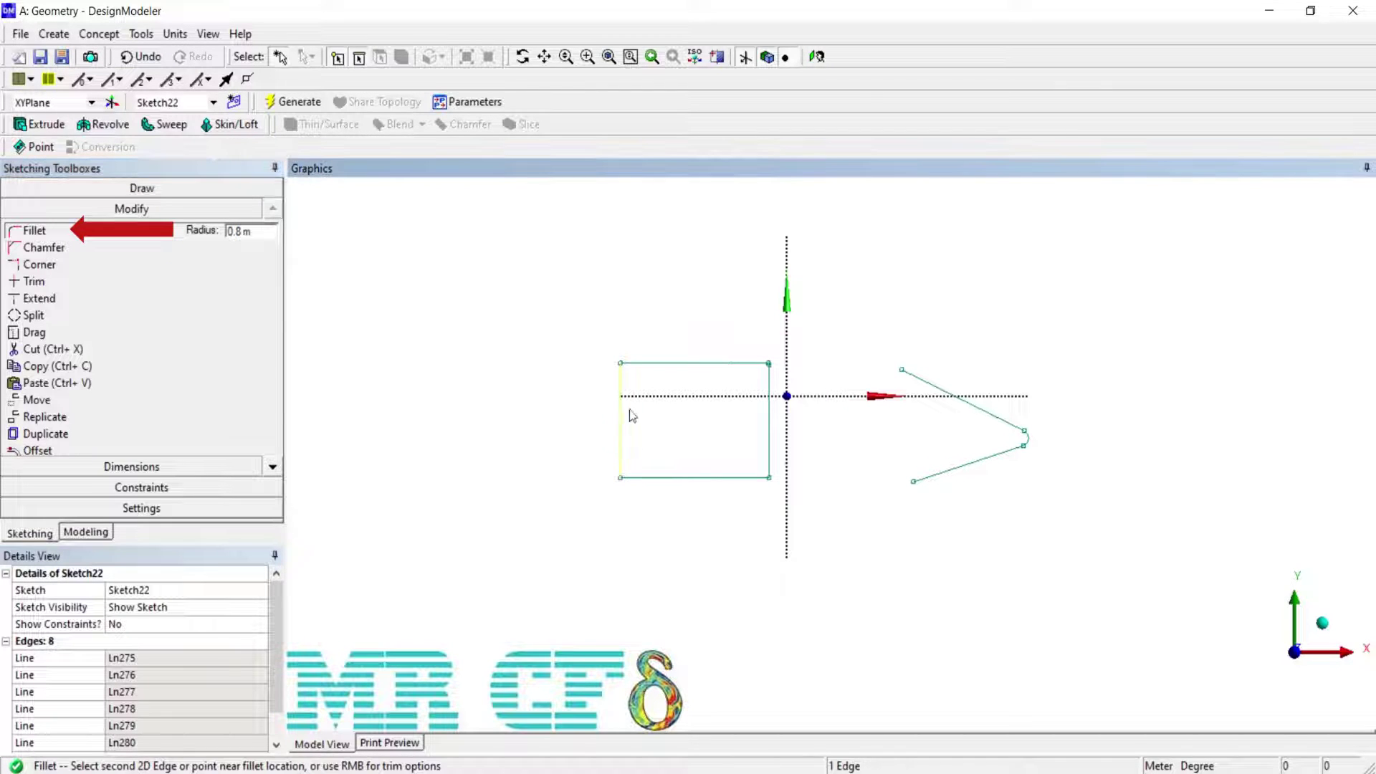
click(643, 363)
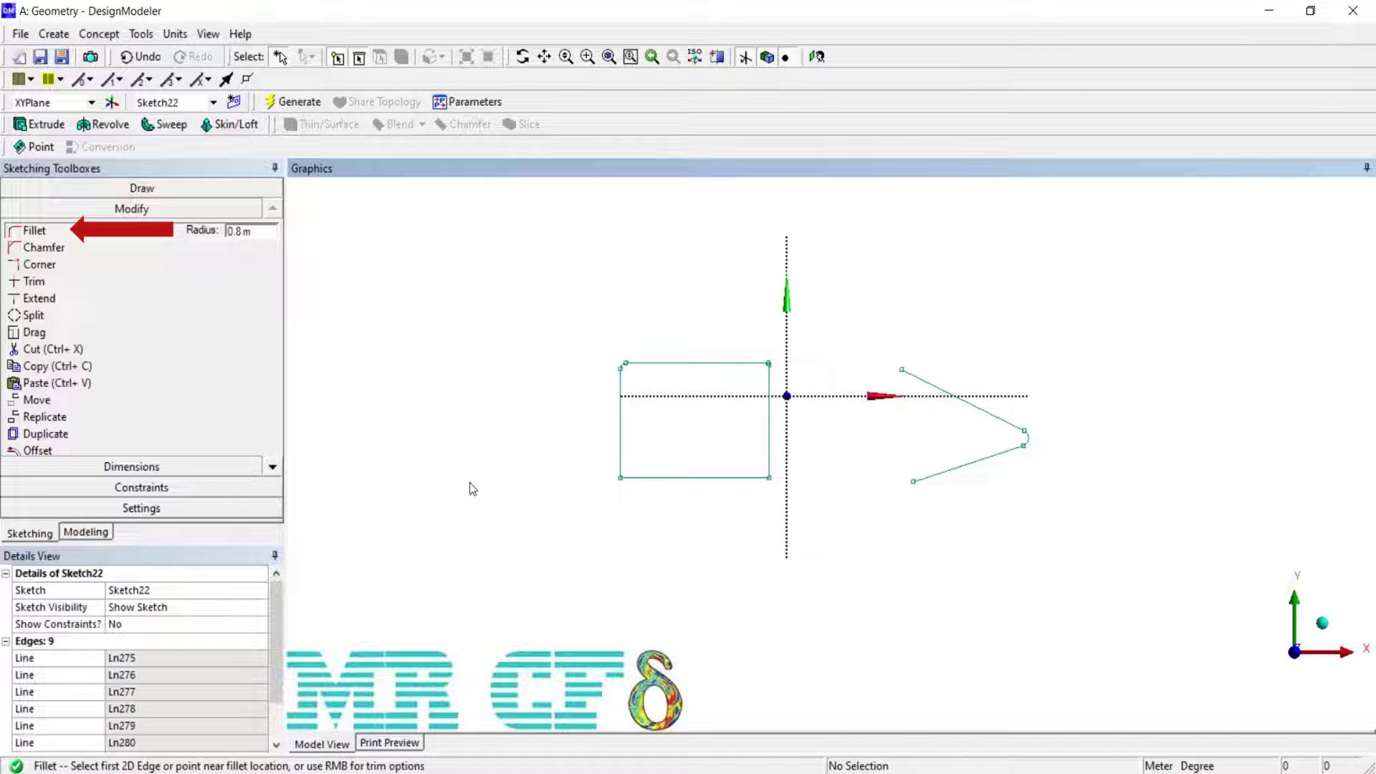
- Fillet the rectangle's bottom-left corner with a 1.2 m radius
double_click(244, 230)
text(1.2)
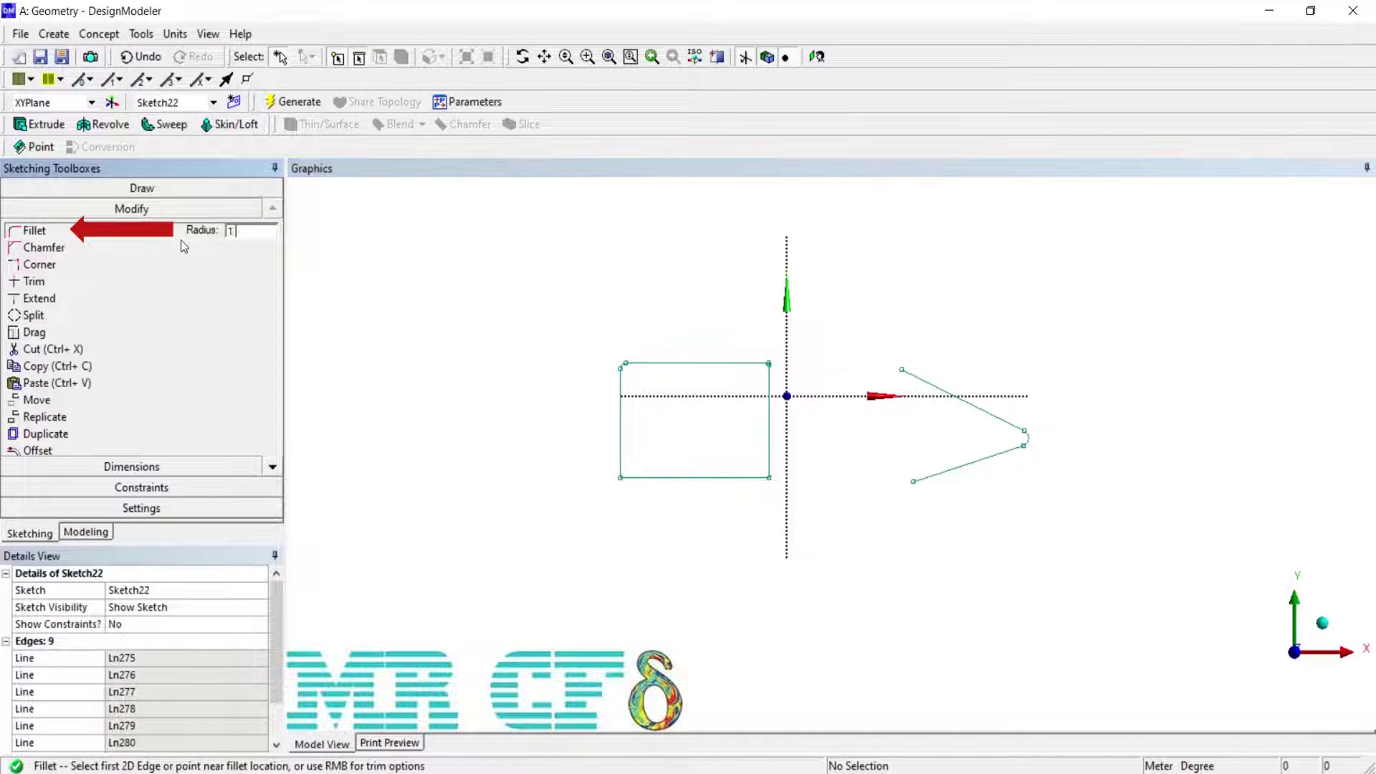
click(622, 451)
click(649, 478)
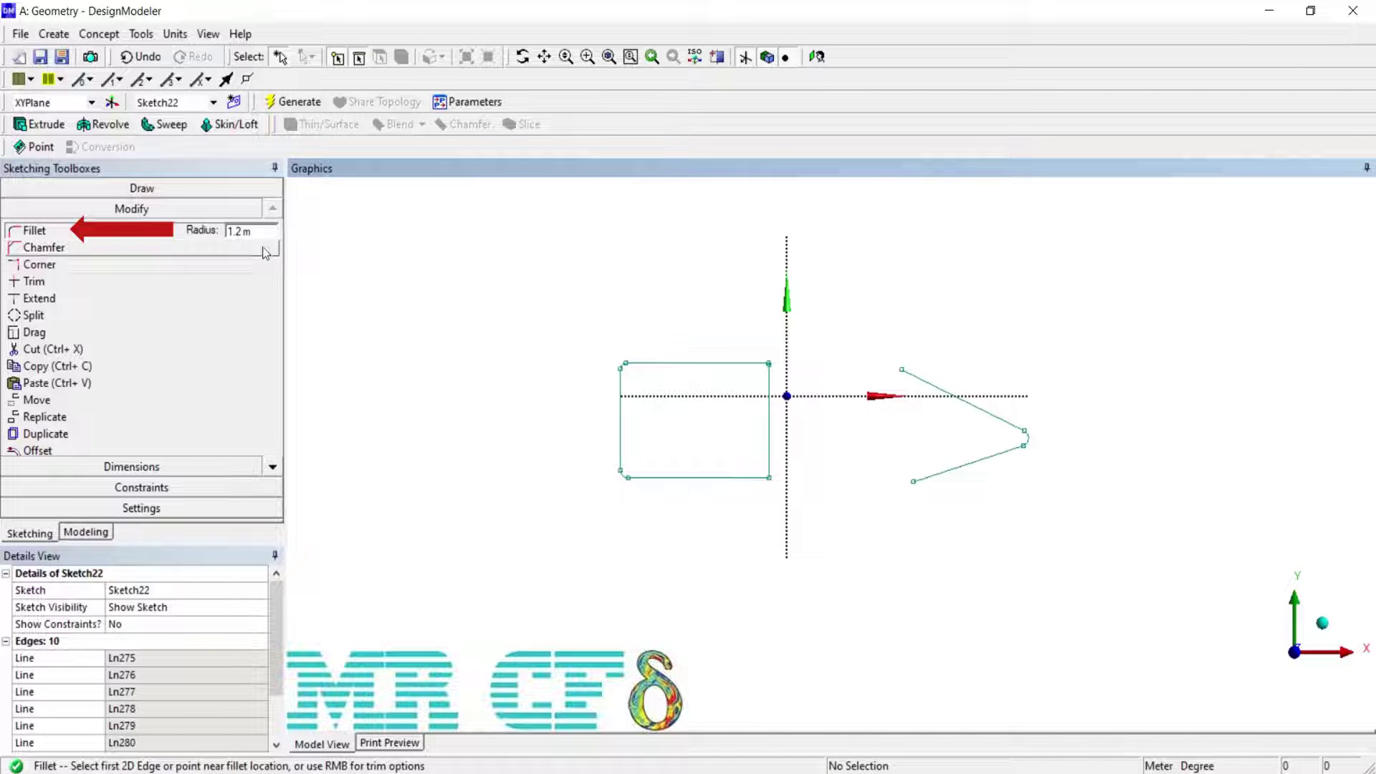
- Fillet the bottom-right corner at 2 m, then pick the top edge for another fillet
double_click(243, 231)
text(2)
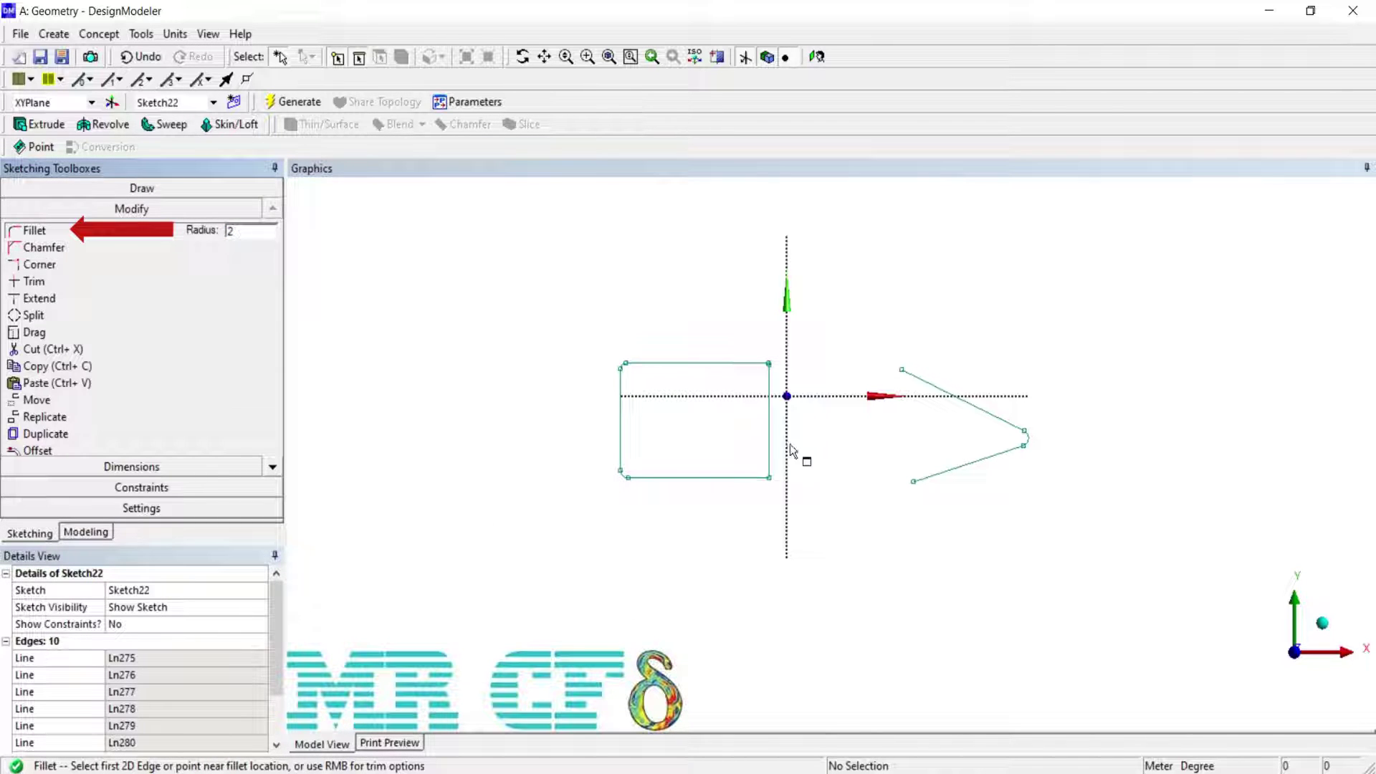
click(768, 449)
click(749, 478)
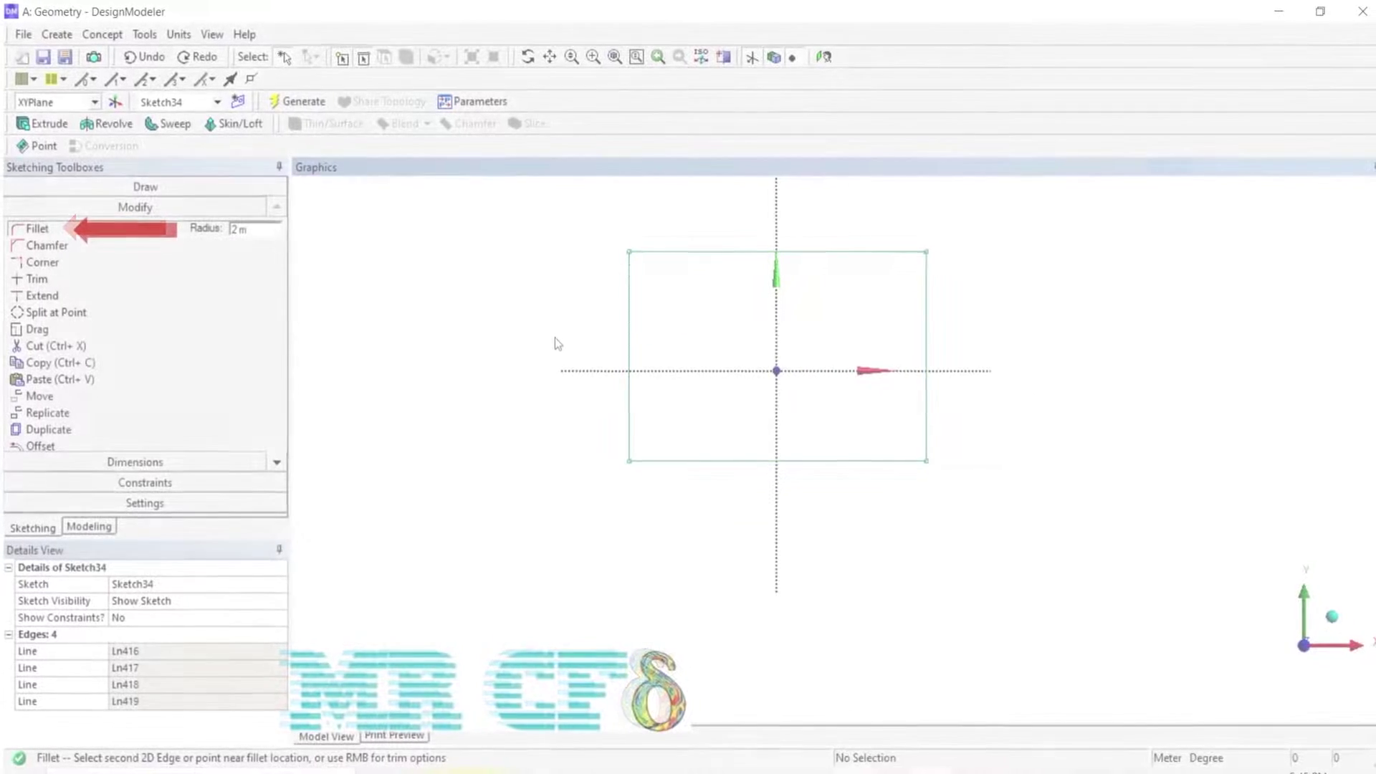
click(686, 250)
- Fillet the top-left corner as a full circle and the top-right corner with Trim 1st
right_click(685, 251)
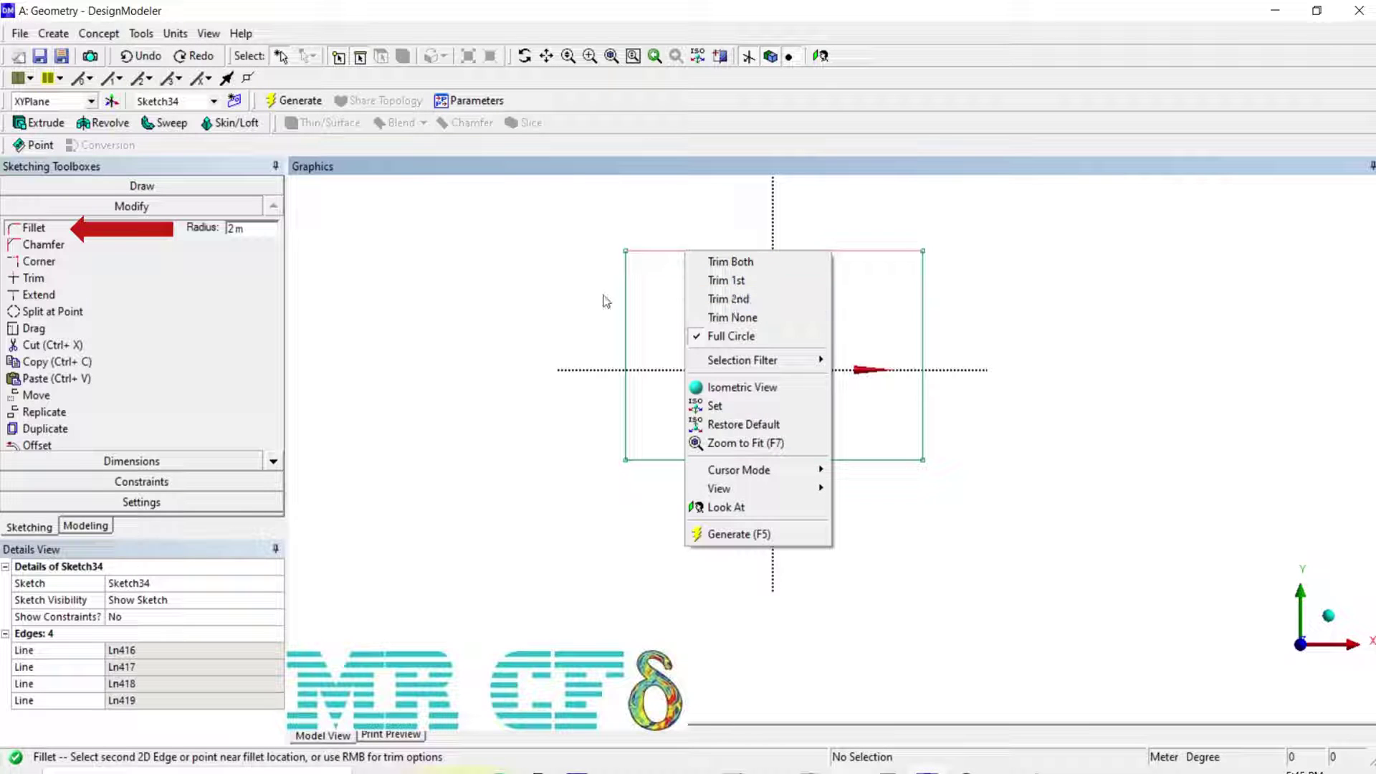
click(654, 295)
click(626, 290)
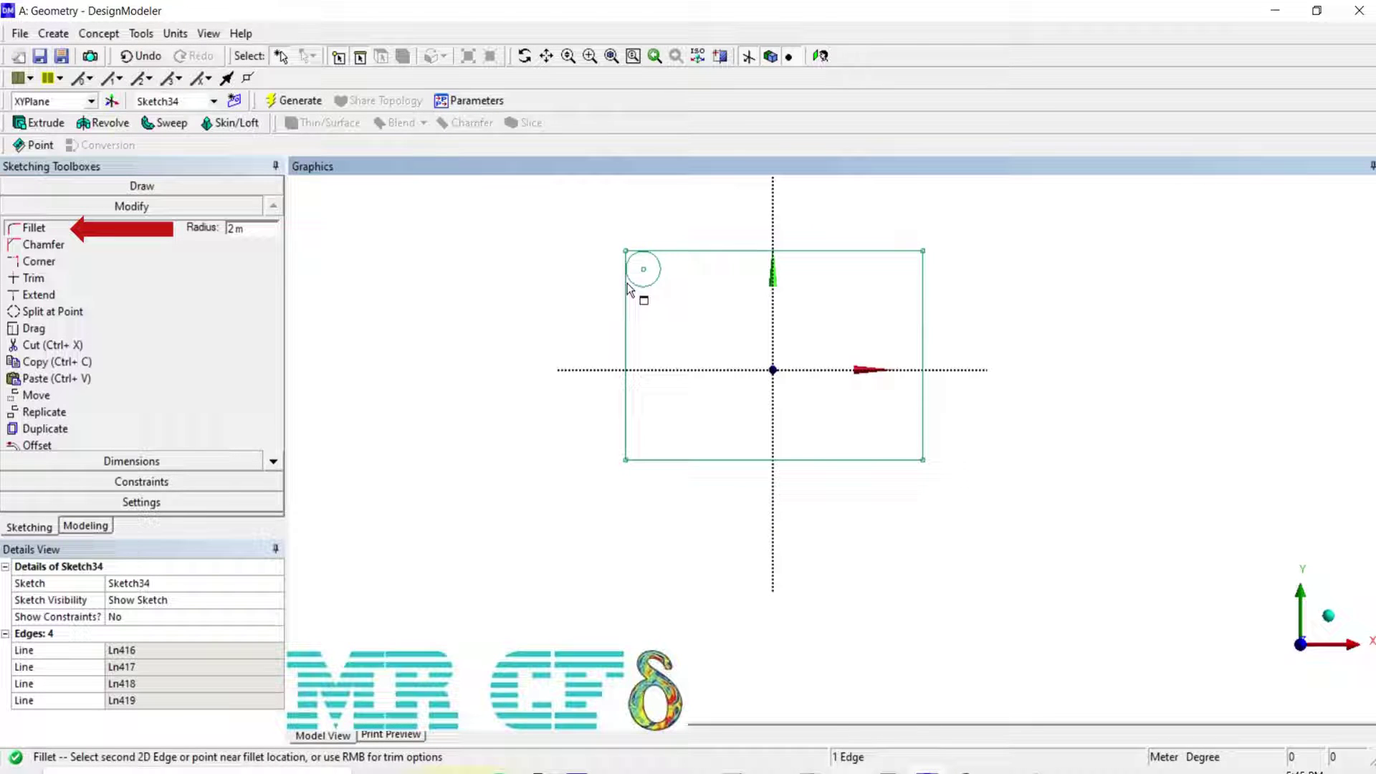
right_click(896, 259)
click(918, 288)
click(902, 254)
click(842, 324)
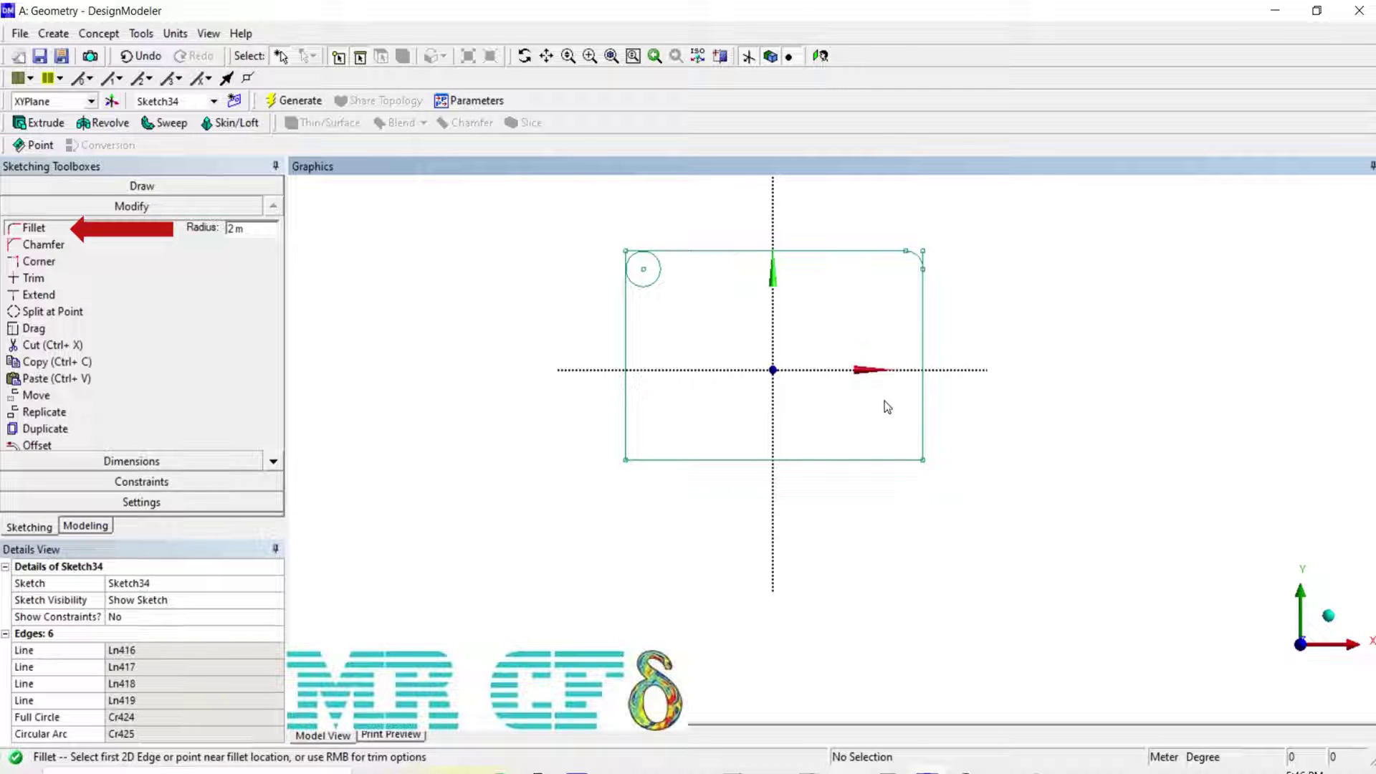
- Fillet the bottom-right corner with Trim 2nd and the bottom-left corner with Trim None
right_click(938, 415)
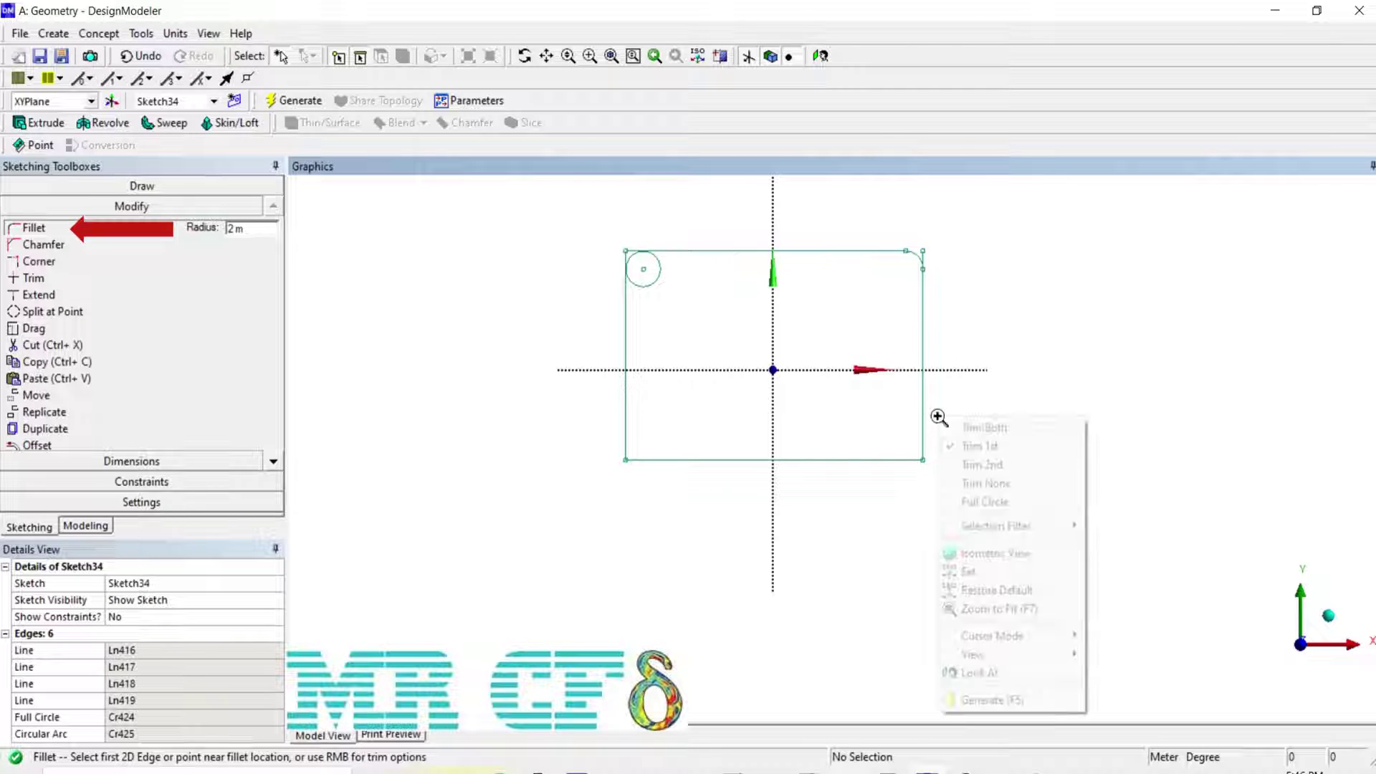
click(978, 465)
click(923, 430)
click(900, 460)
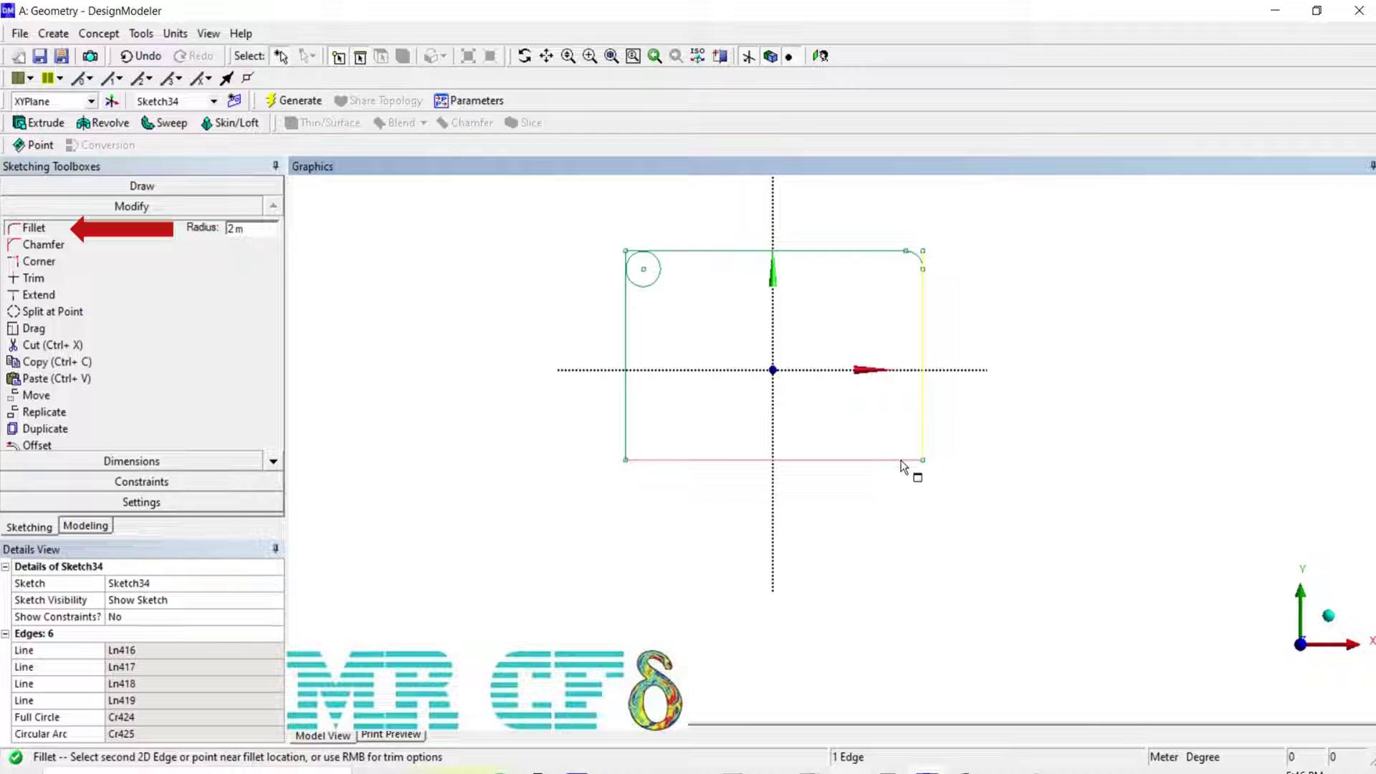
right_click(844, 438)
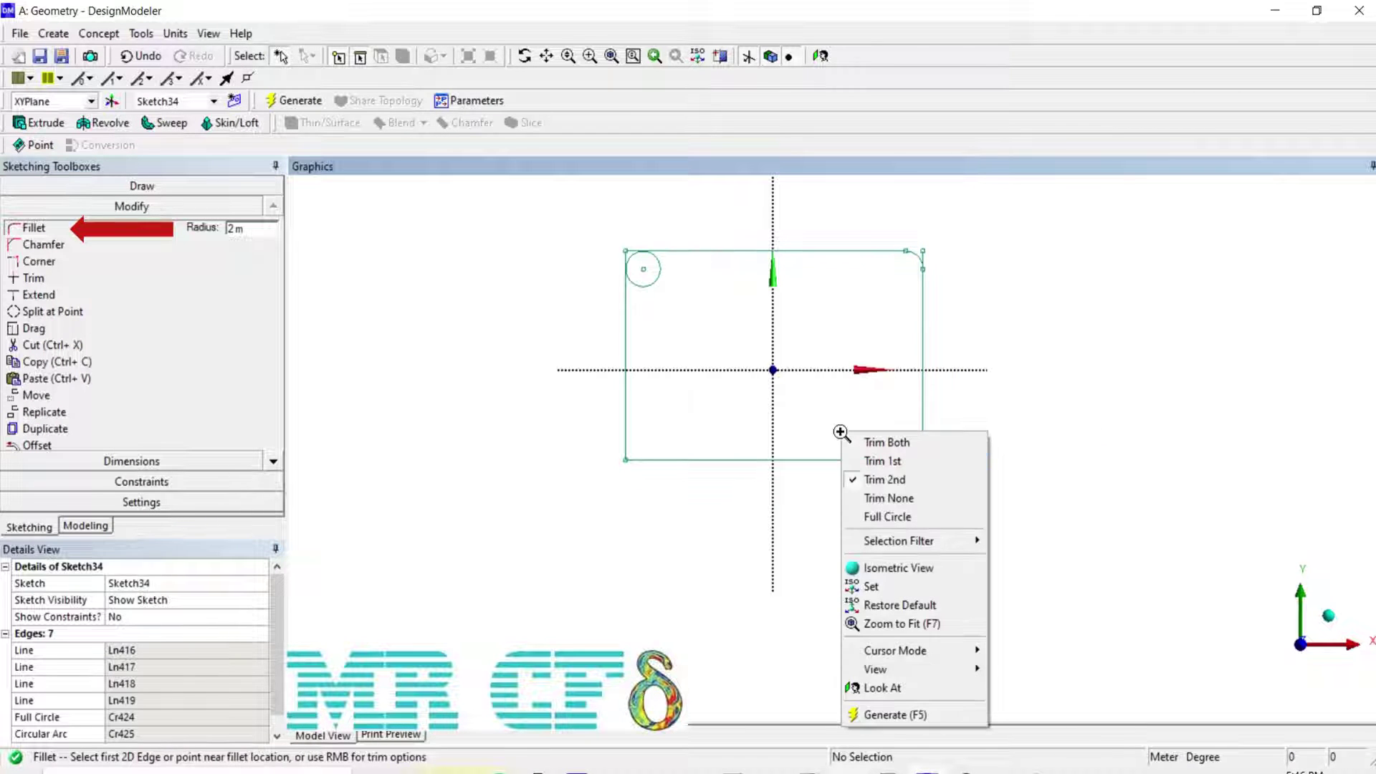
click(887, 497)
click(626, 425)
click(655, 460)
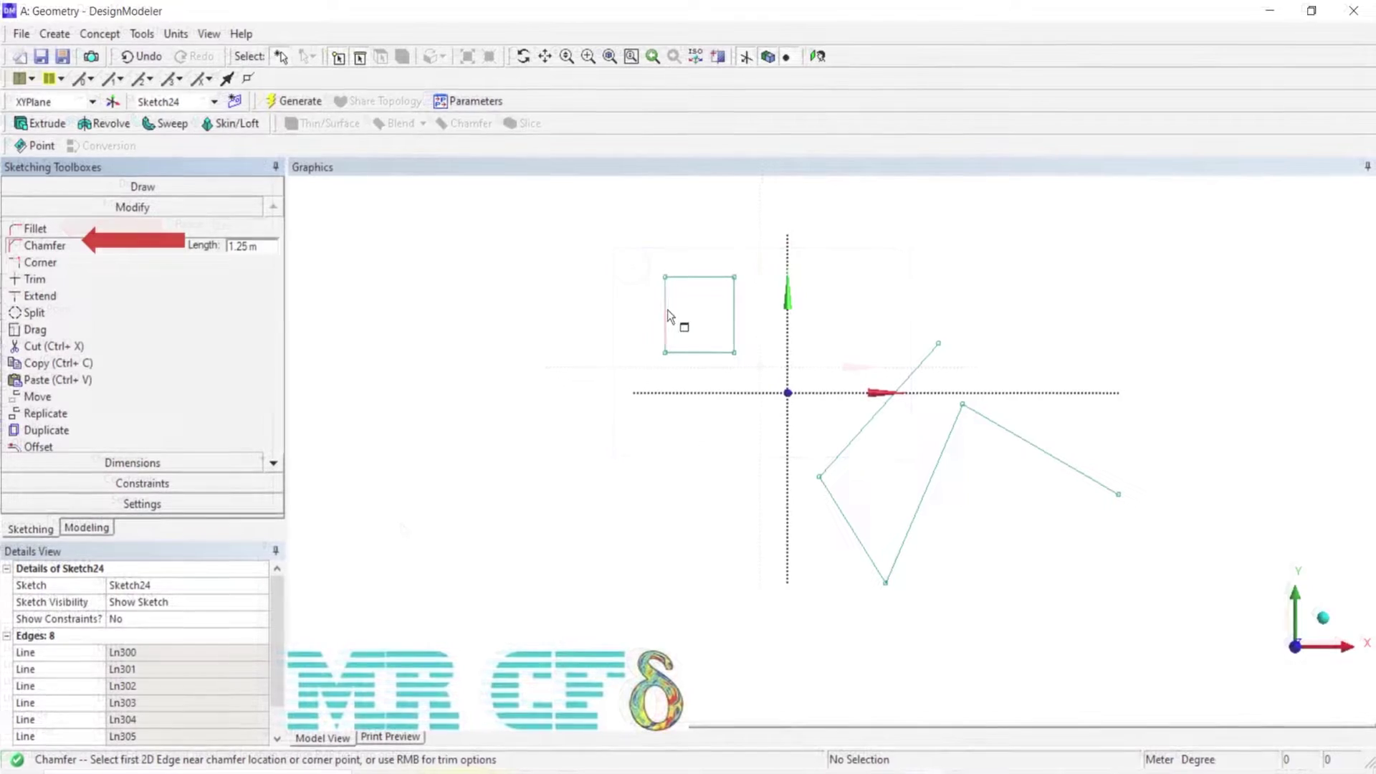
- Chamfer the square's top-left corner at 1.25 m and bottom-left corner at 1 m
click(666, 307)
click(677, 277)
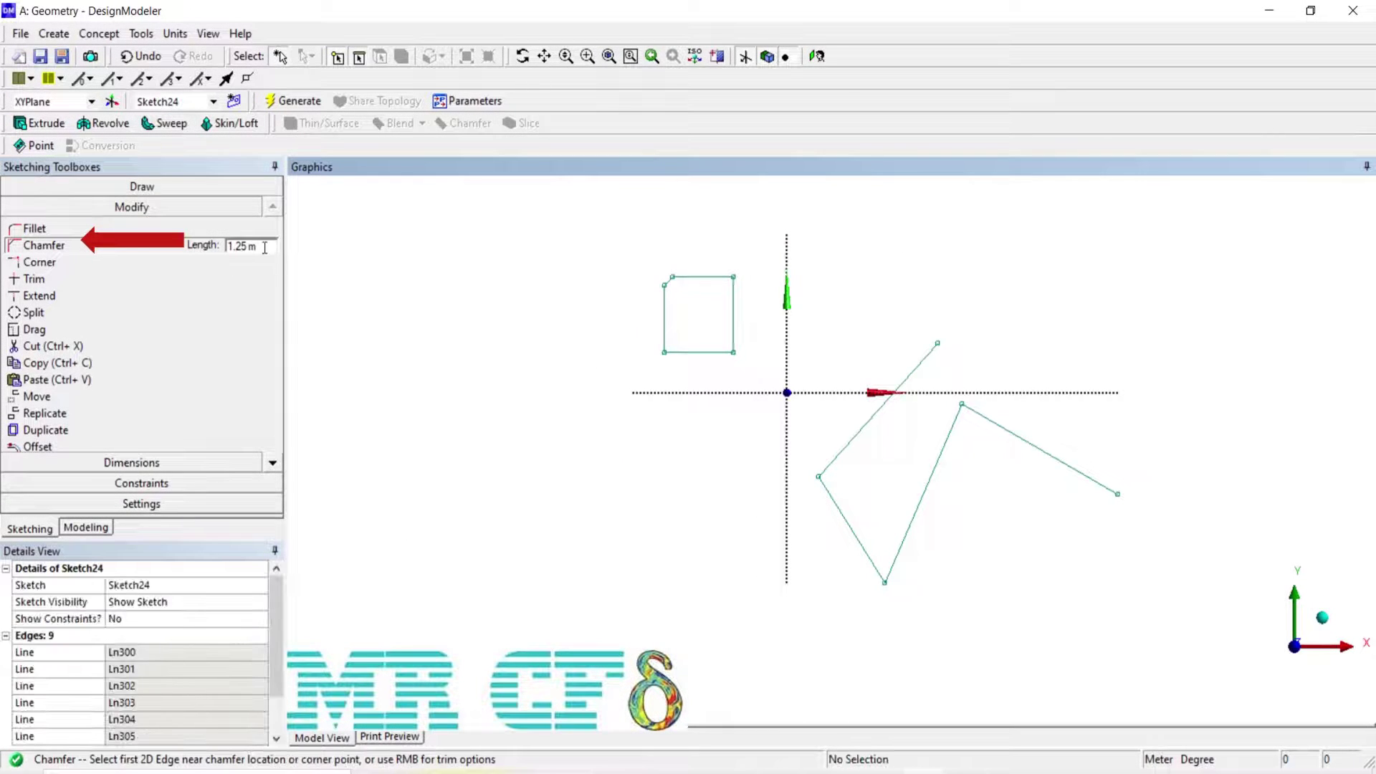
drag(249, 246, 237, 245)
key(BackSpace)
click(688, 352)
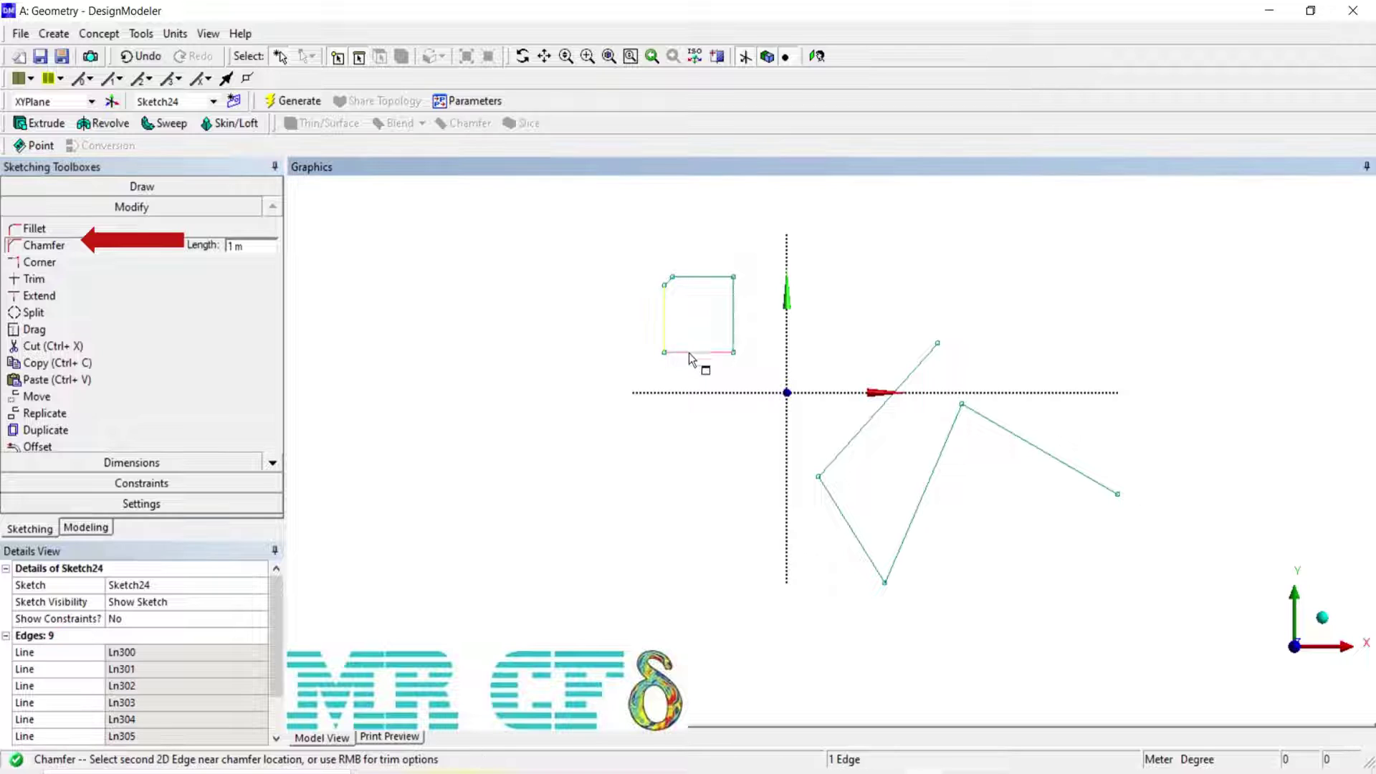
click(694, 359)
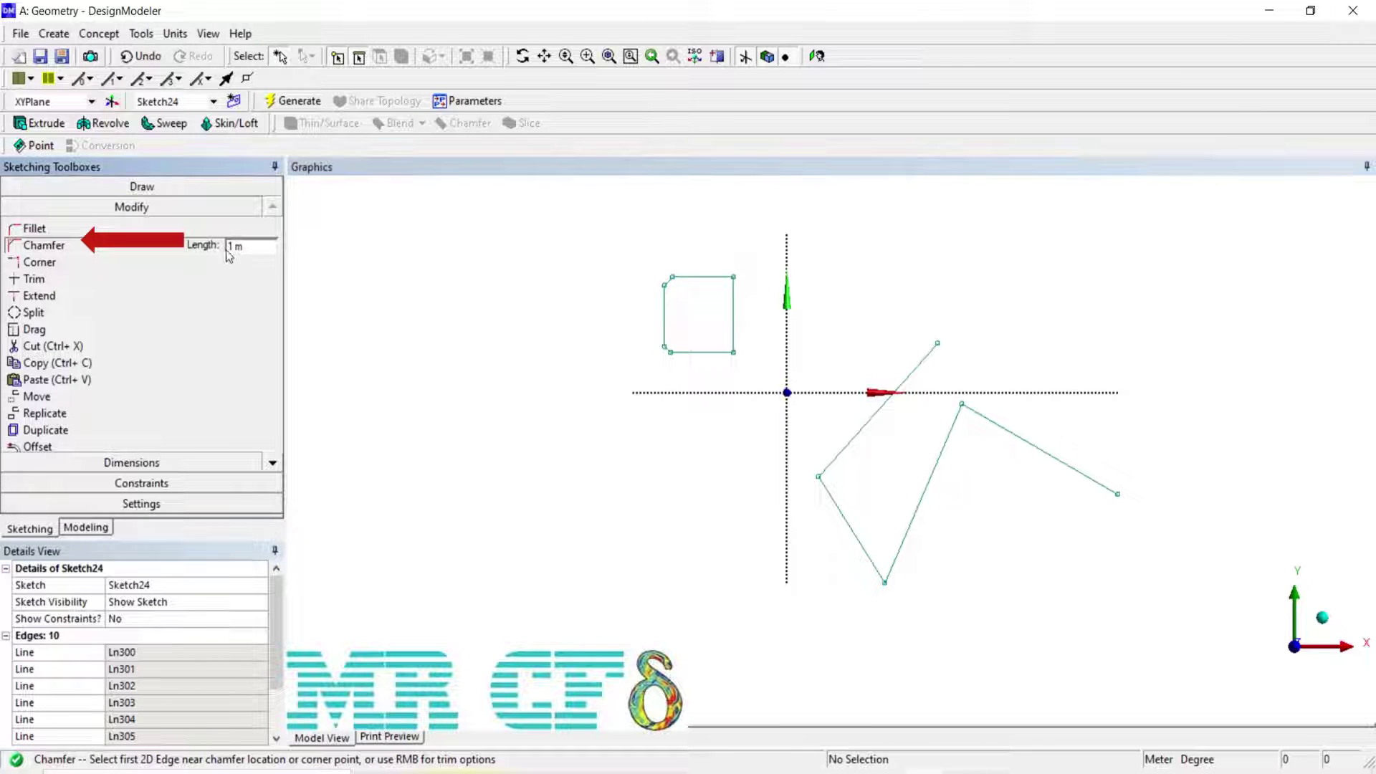
- Chamfer the square's top-right corner with a 0.2 m length
double_click(250, 246)
text(0.2)
click(734, 298)
click(733, 299)
- Chamfer the zigzag's bottom corner by 0.5 m and its left corner by 3 m
click(209, 242)
text(0.5)
click(883, 573)
click(895, 562)
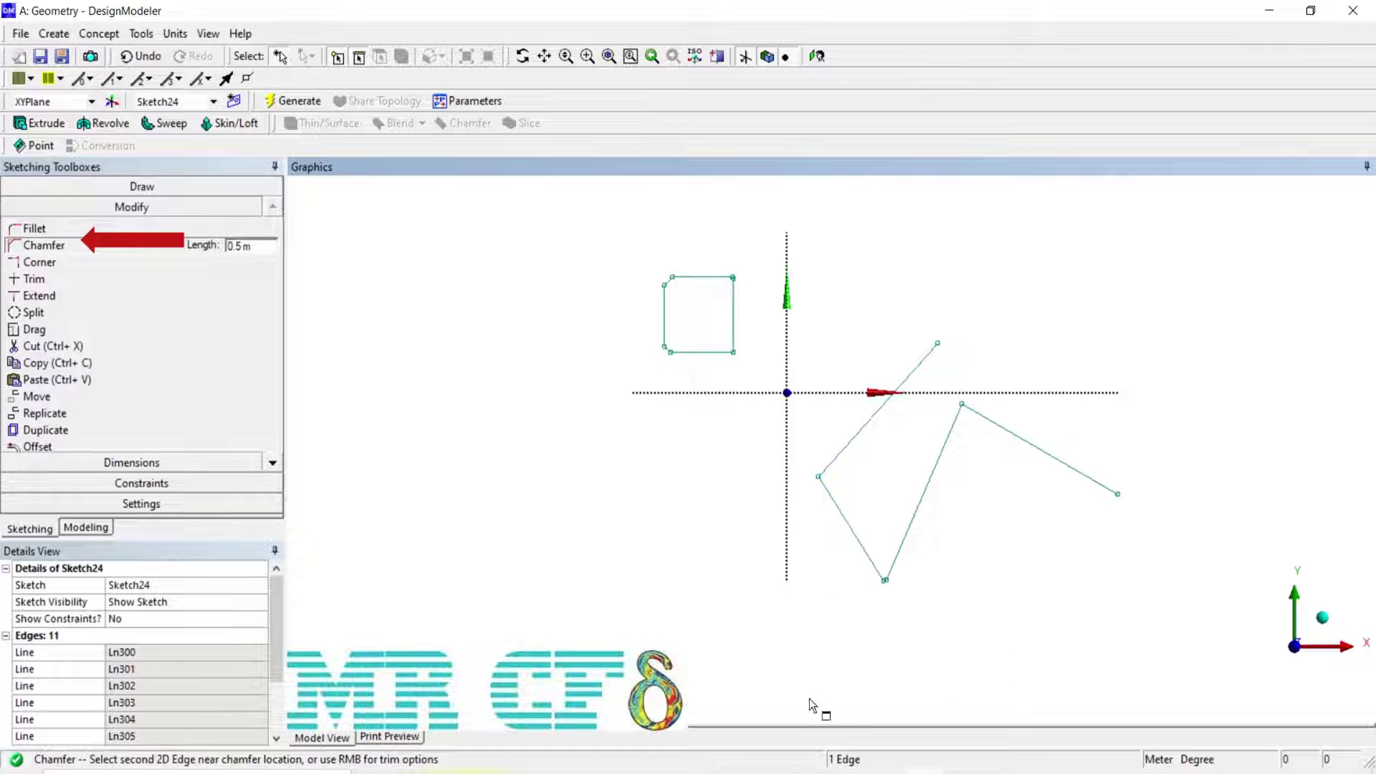
click(255, 246)
text(3)
click(837, 457)
click(833, 498)
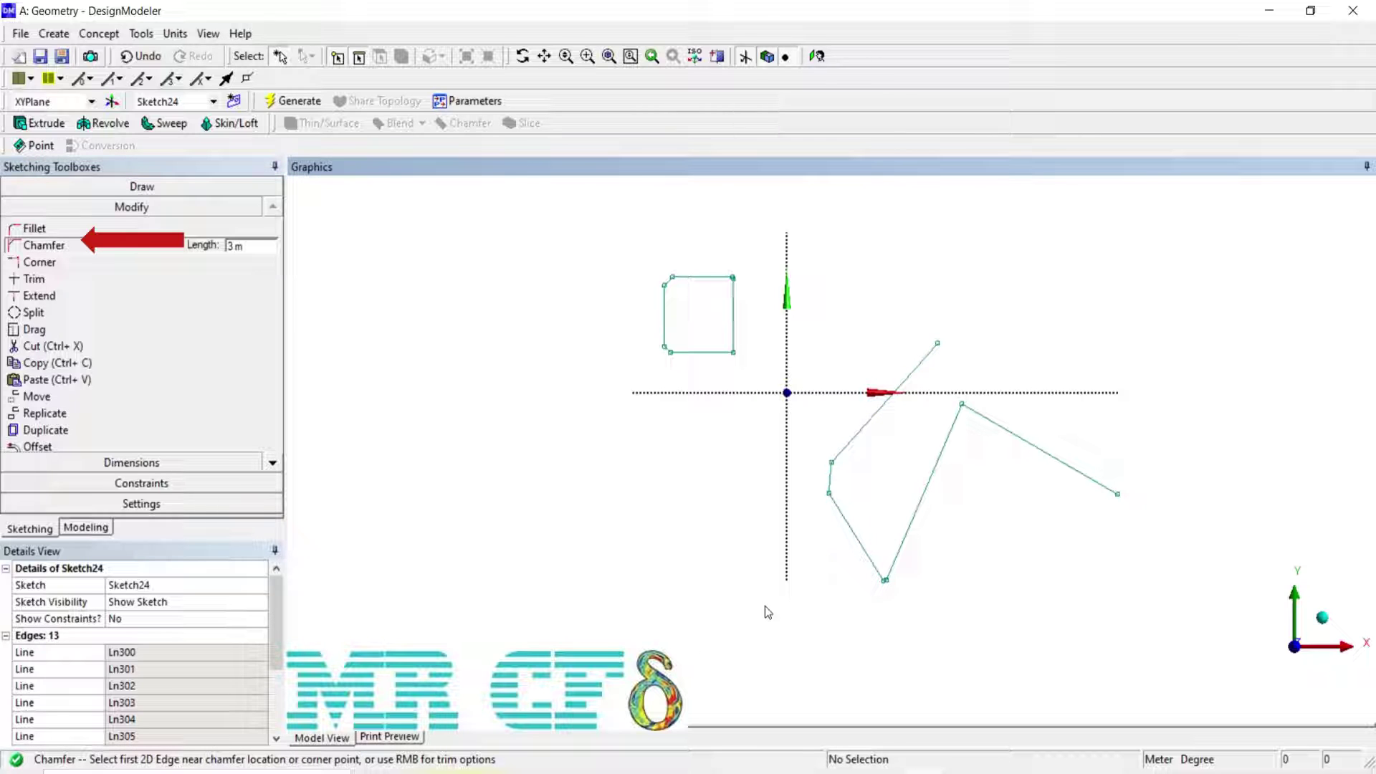
- Set the chamfer length to 1.2 m and pick the first edge of another corner
click(249, 245)
text(1.2)
key(Return)
click(948, 435)
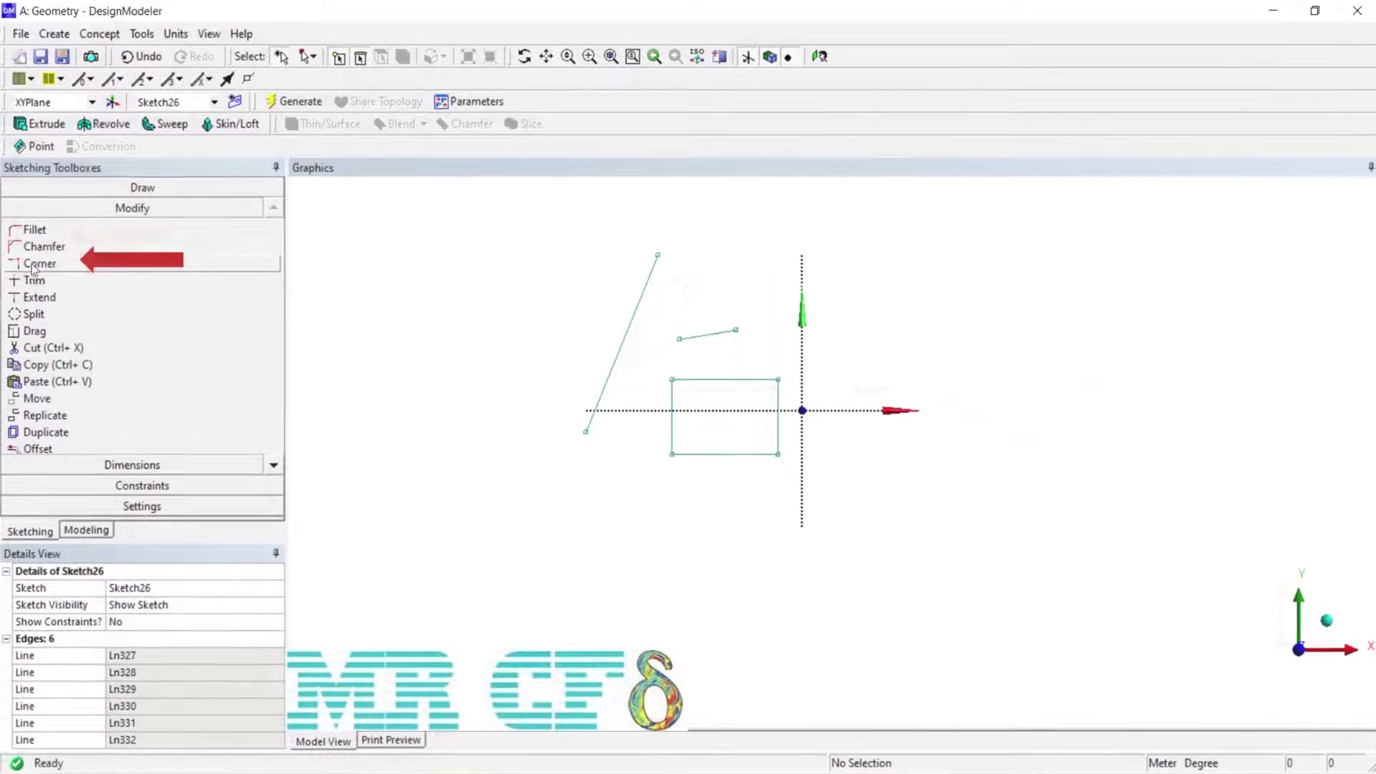
- Join the long slanted line and the short line at a sharp corner
click(39, 263)
click(641, 301)
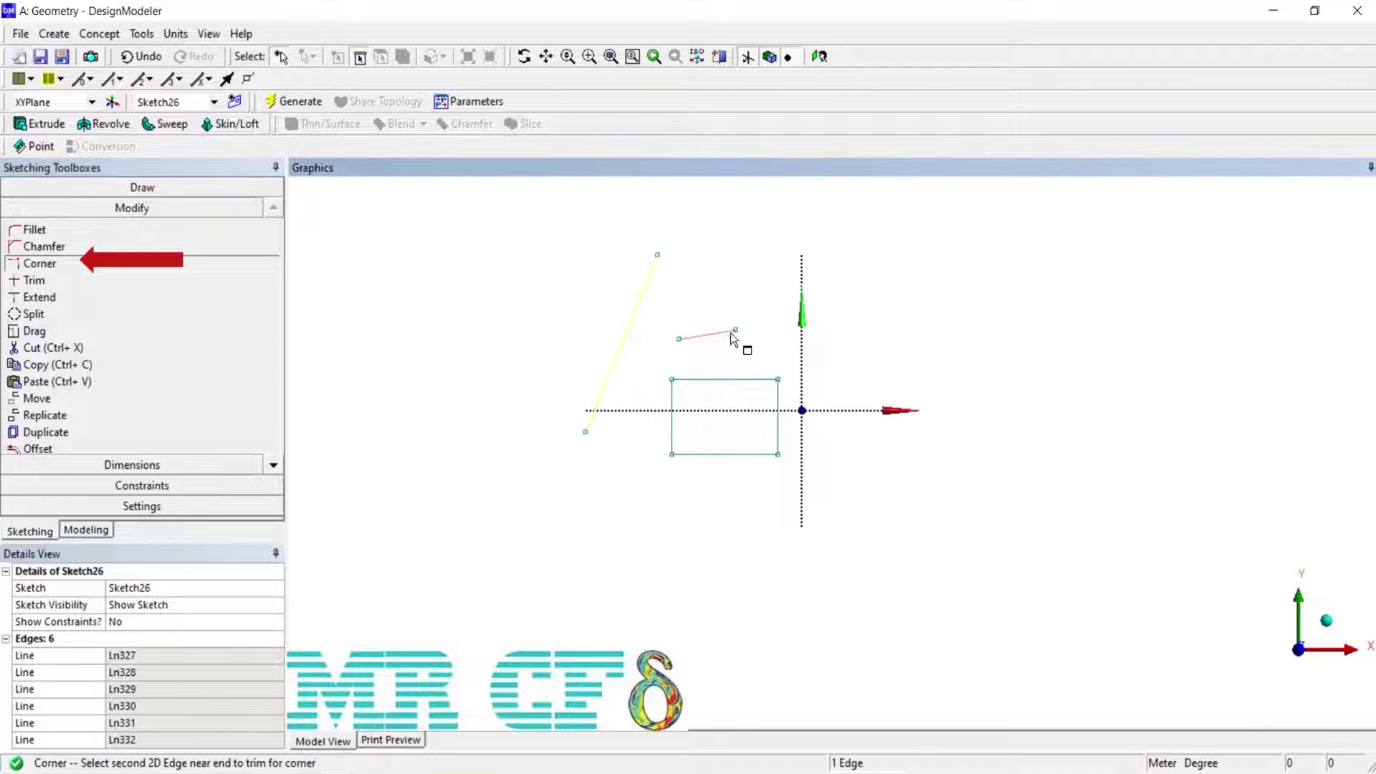
click(716, 332)
click(440, 504)
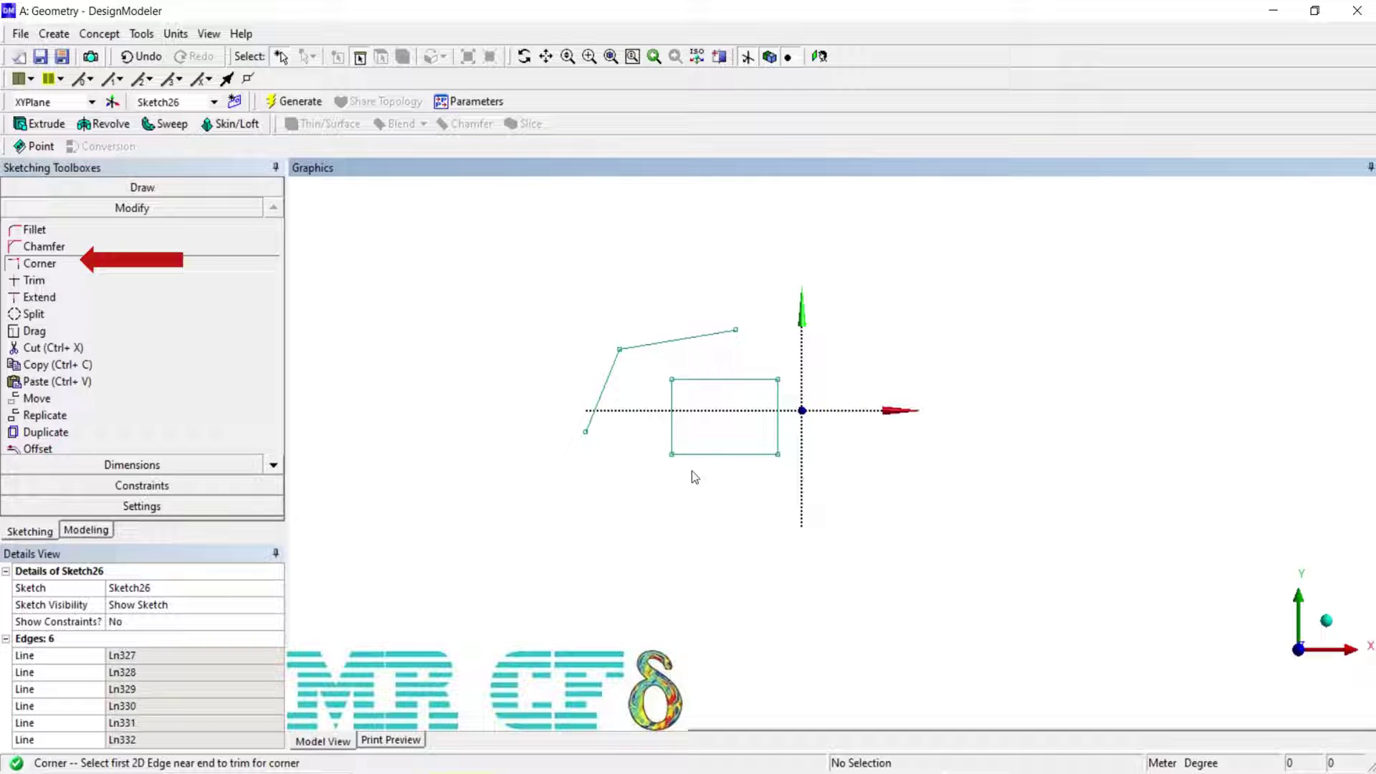
- Corner the lower-left line with the rectangle's left edge and extend the slanted line to the top edge
click(674, 430)
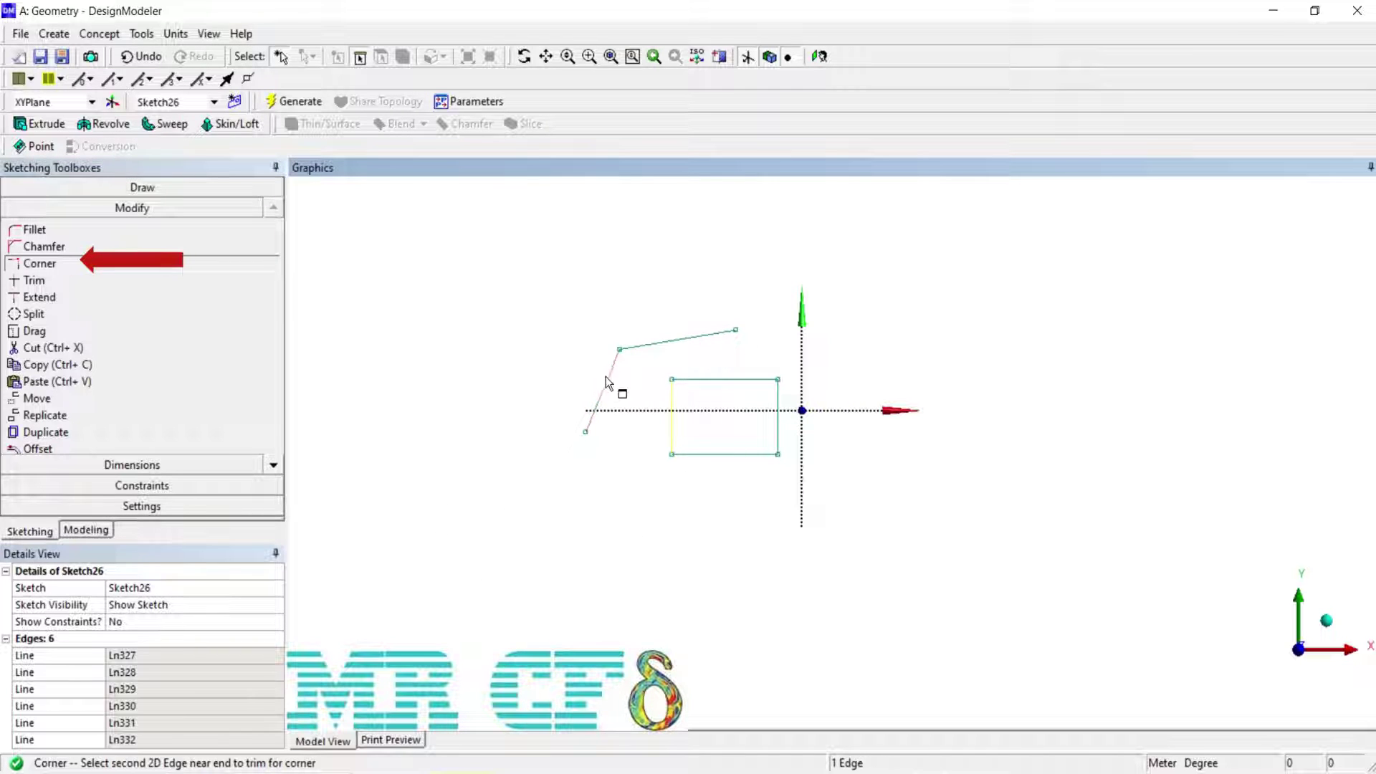
click(593, 429)
click(749, 381)
click(710, 335)
click(738, 458)
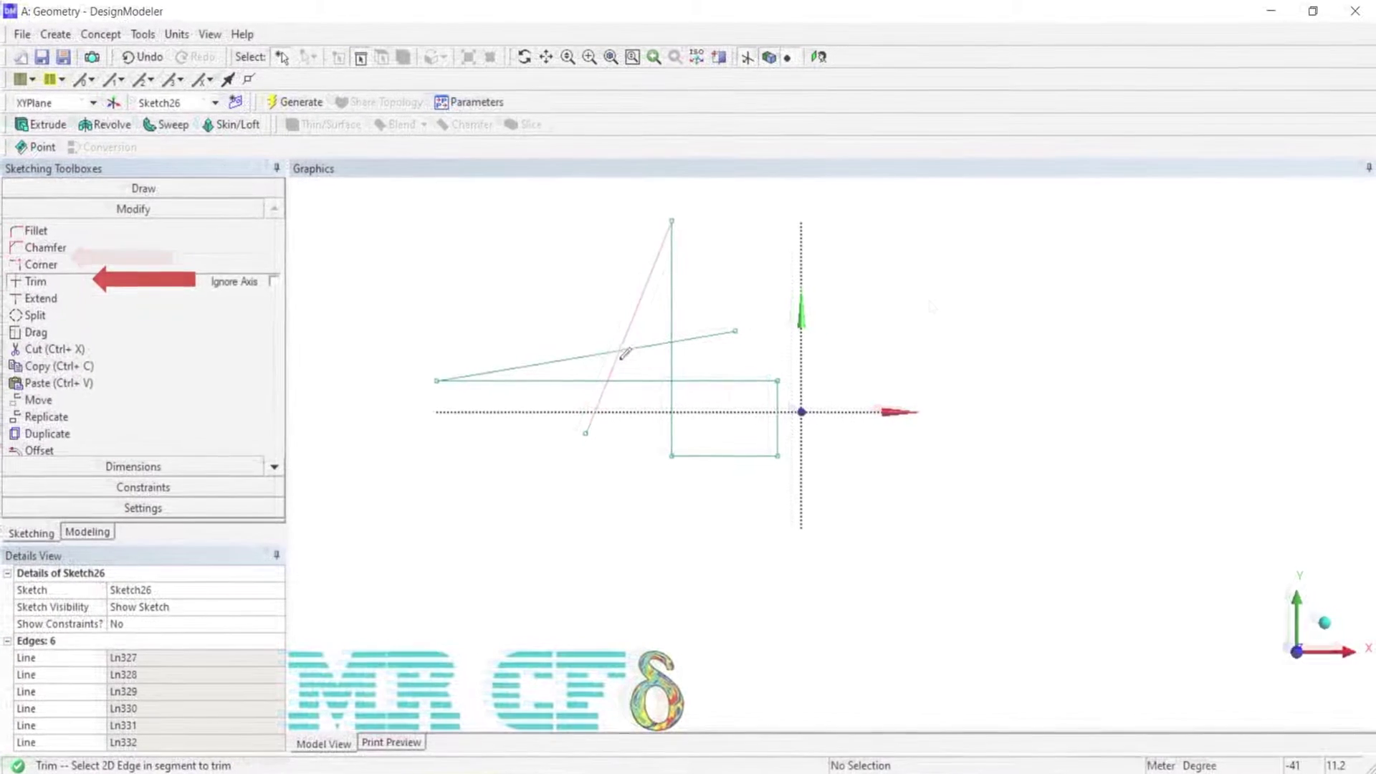
- Trim the slanted line's segment lying between the two crossing lines
click(611, 364)
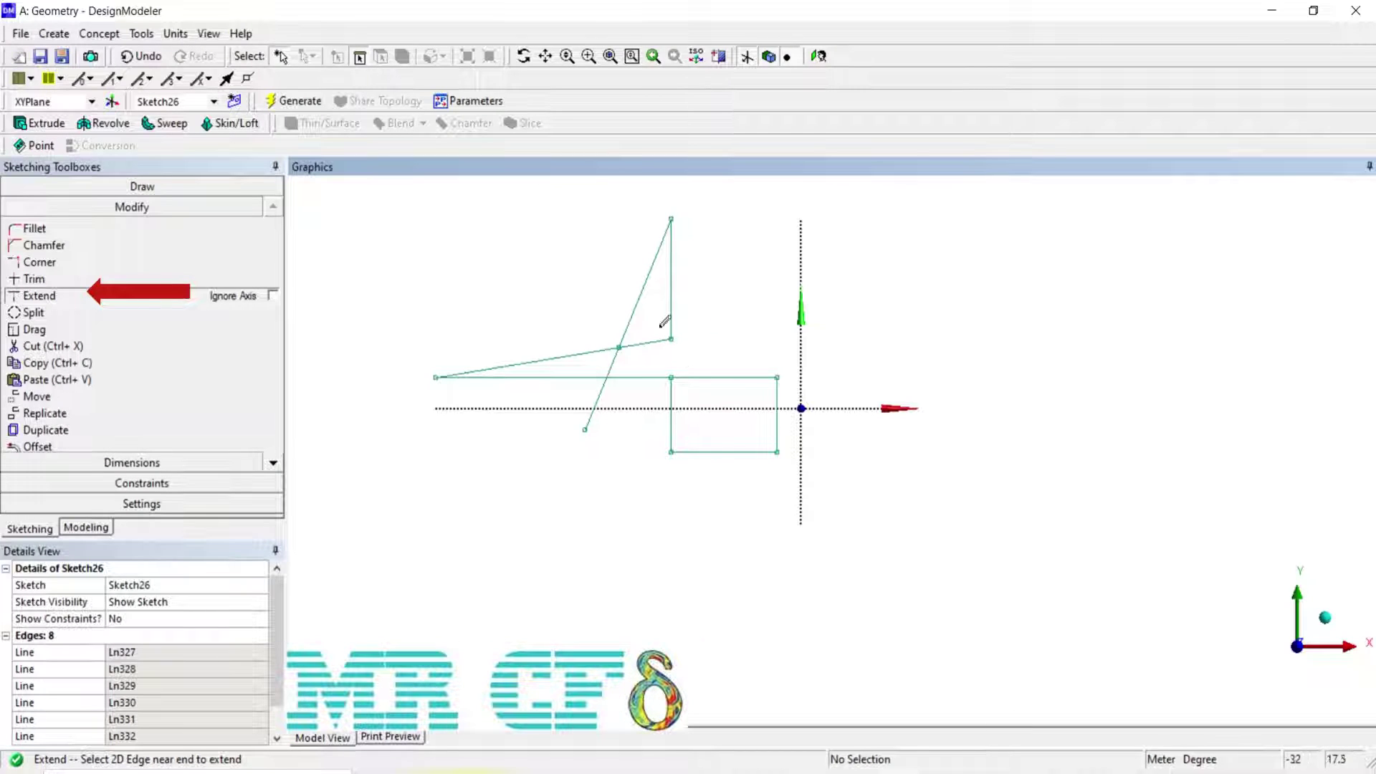
- Extend the short vertical line downward to meet the rectangle
click(672, 313)
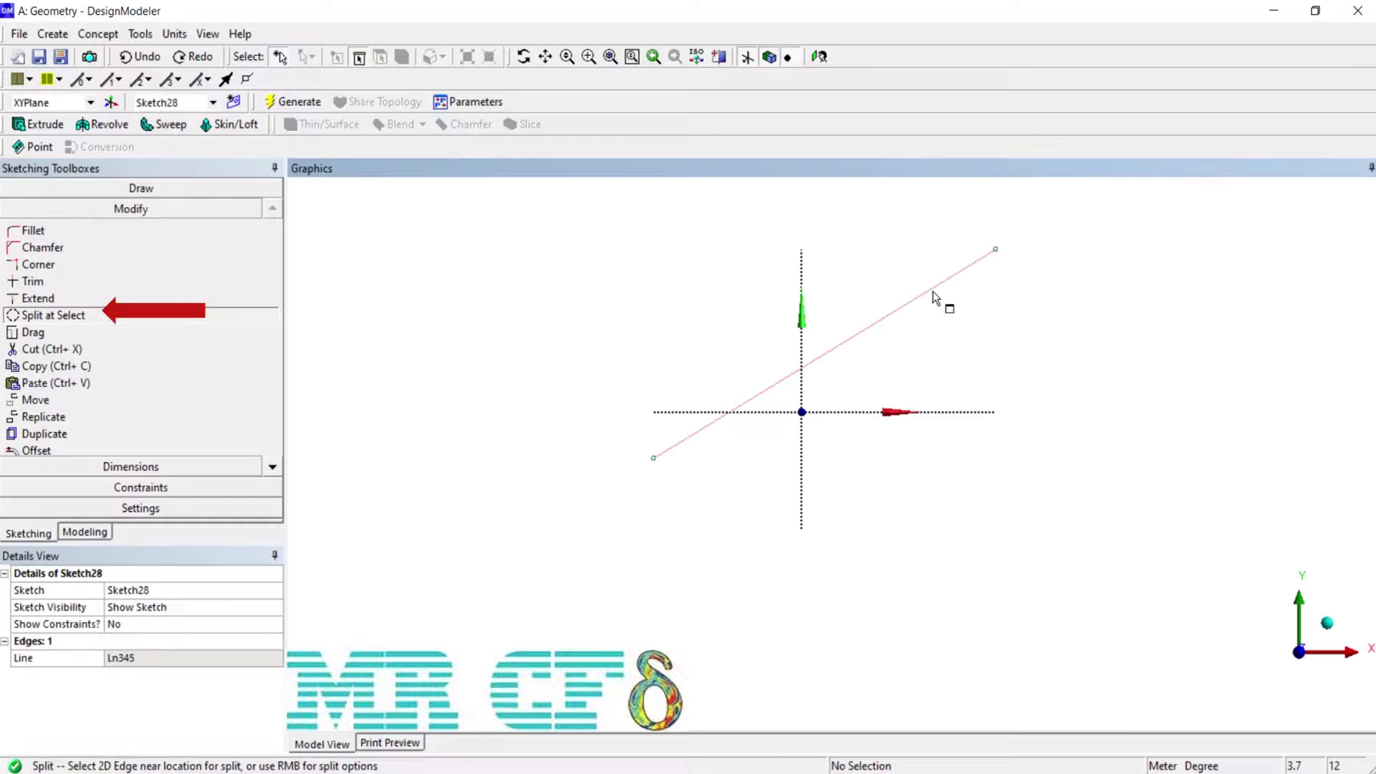
- Split the slanted line in Sketch28 into two edges and bring up the split options
click(931, 289)
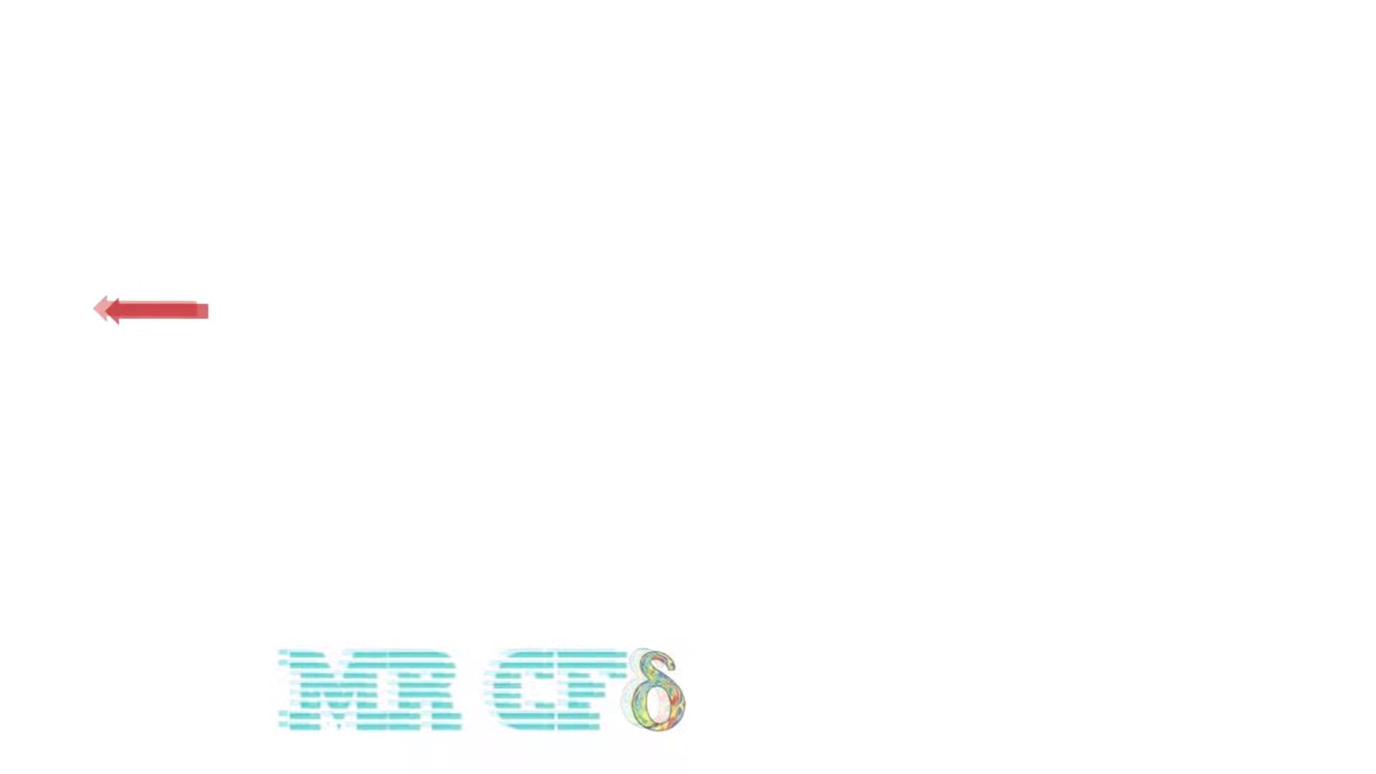
right_click(886, 319)
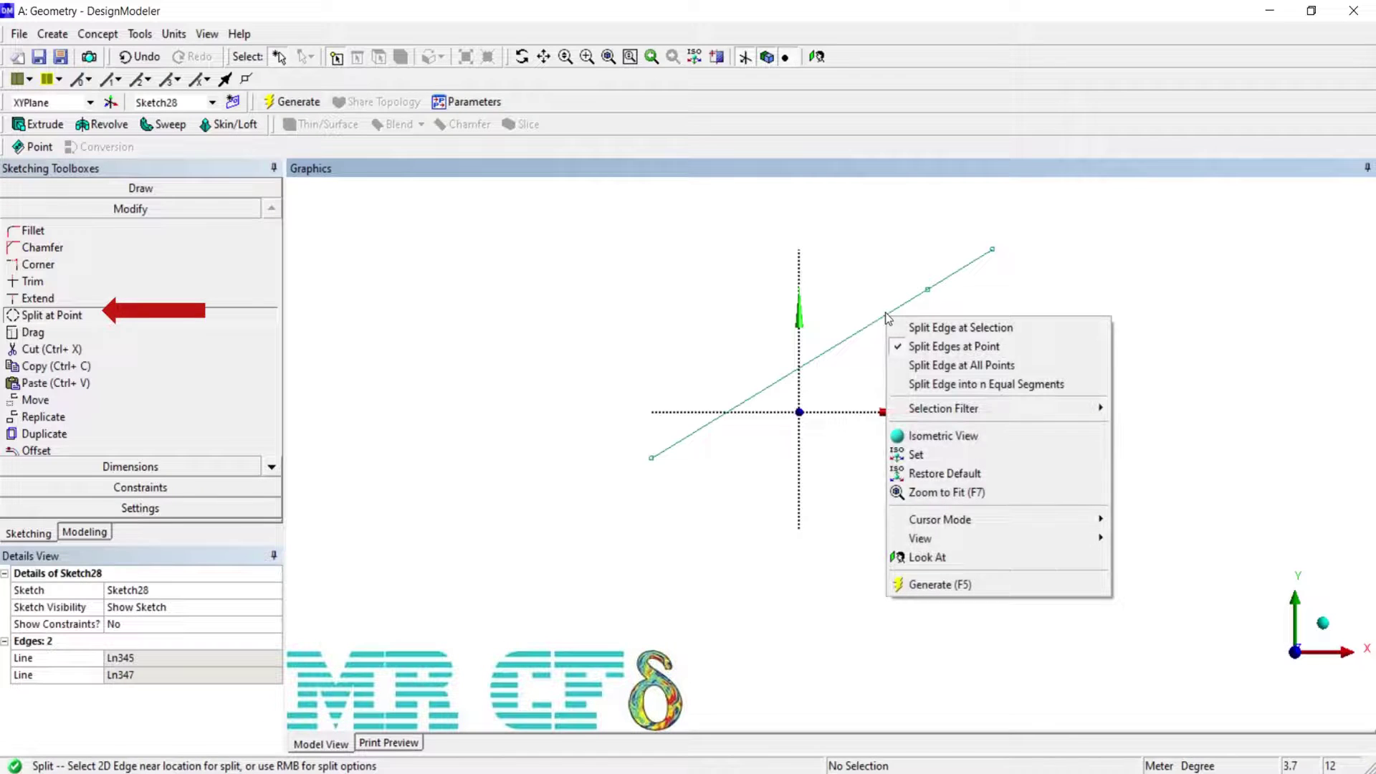
- Split the line into 3 equal segments
click(931, 386)
double_click(227, 315)
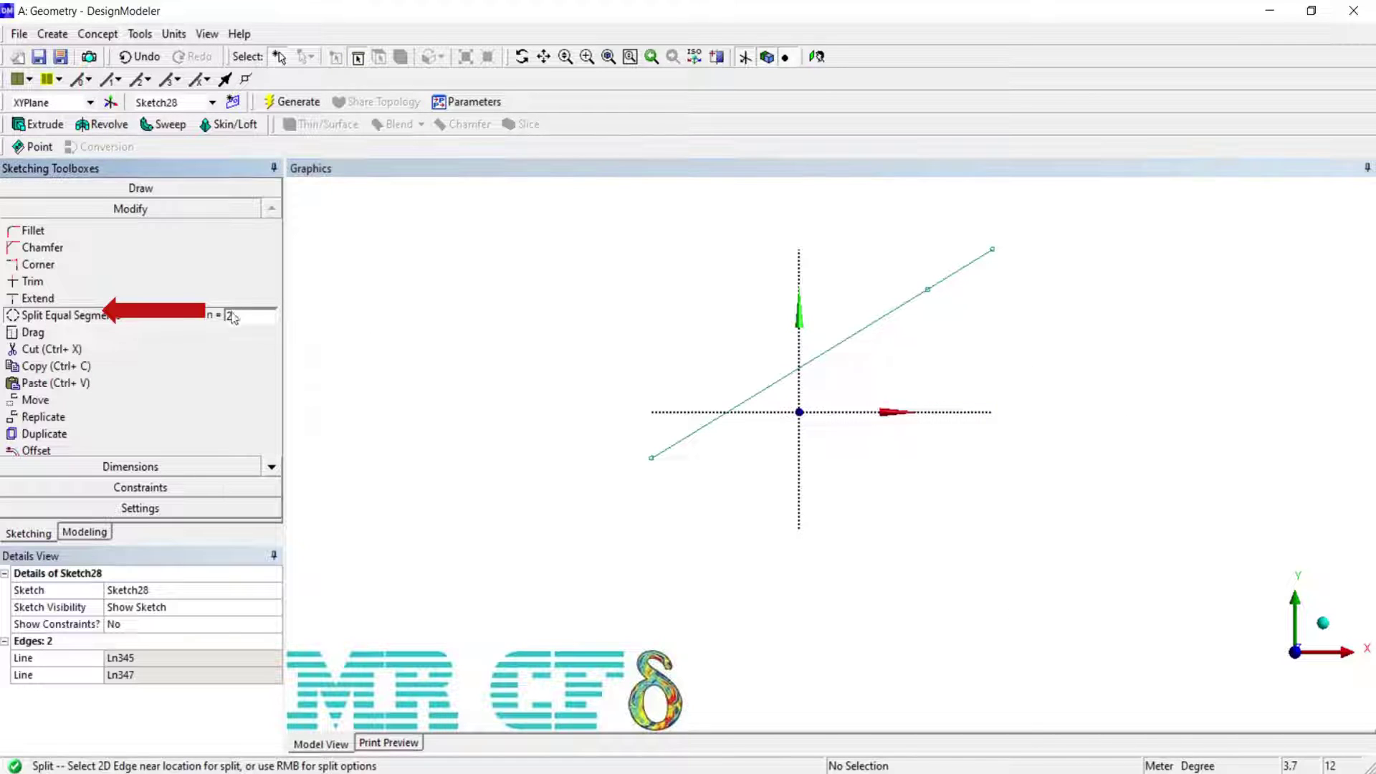
text(3)
click(757, 396)
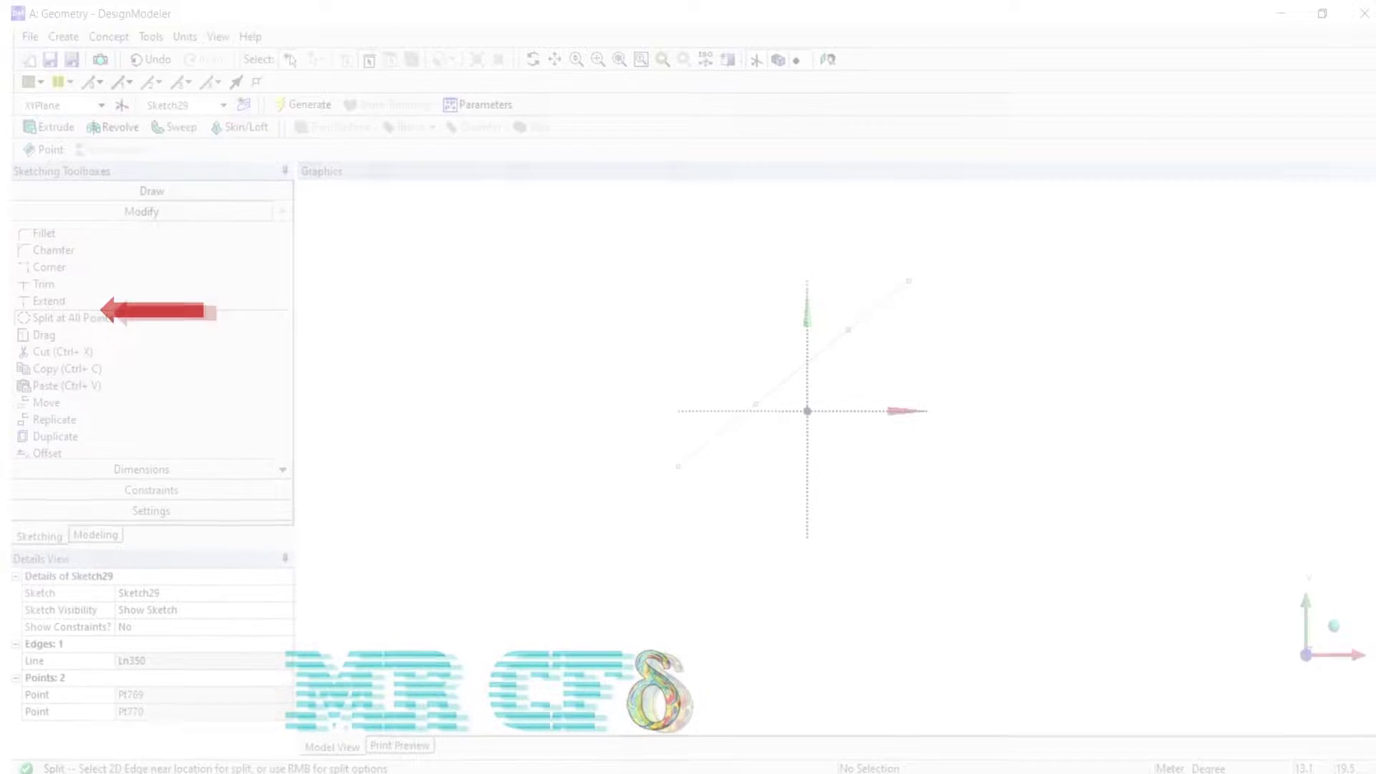
- Split a line at all its points, then split another at one point on its lower half
right_click(862, 309)
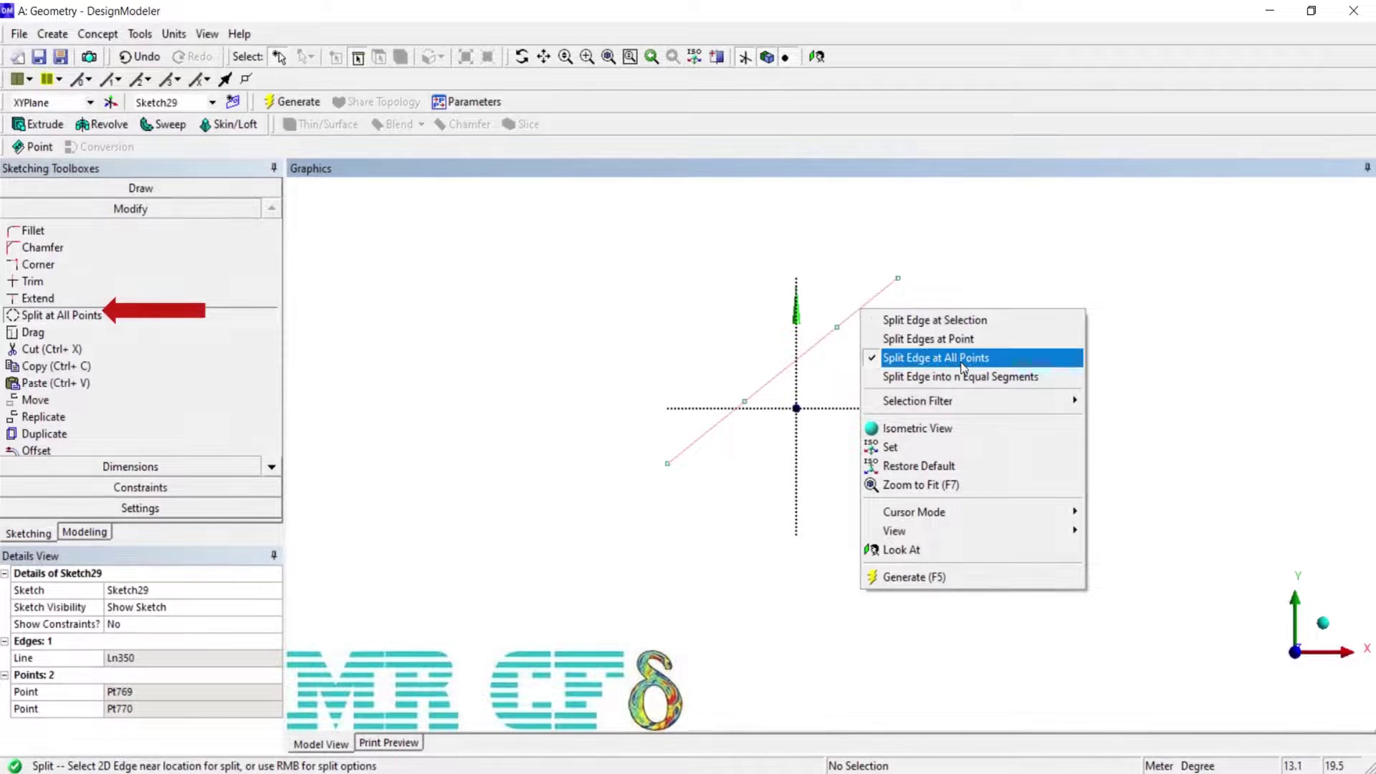
click(962, 358)
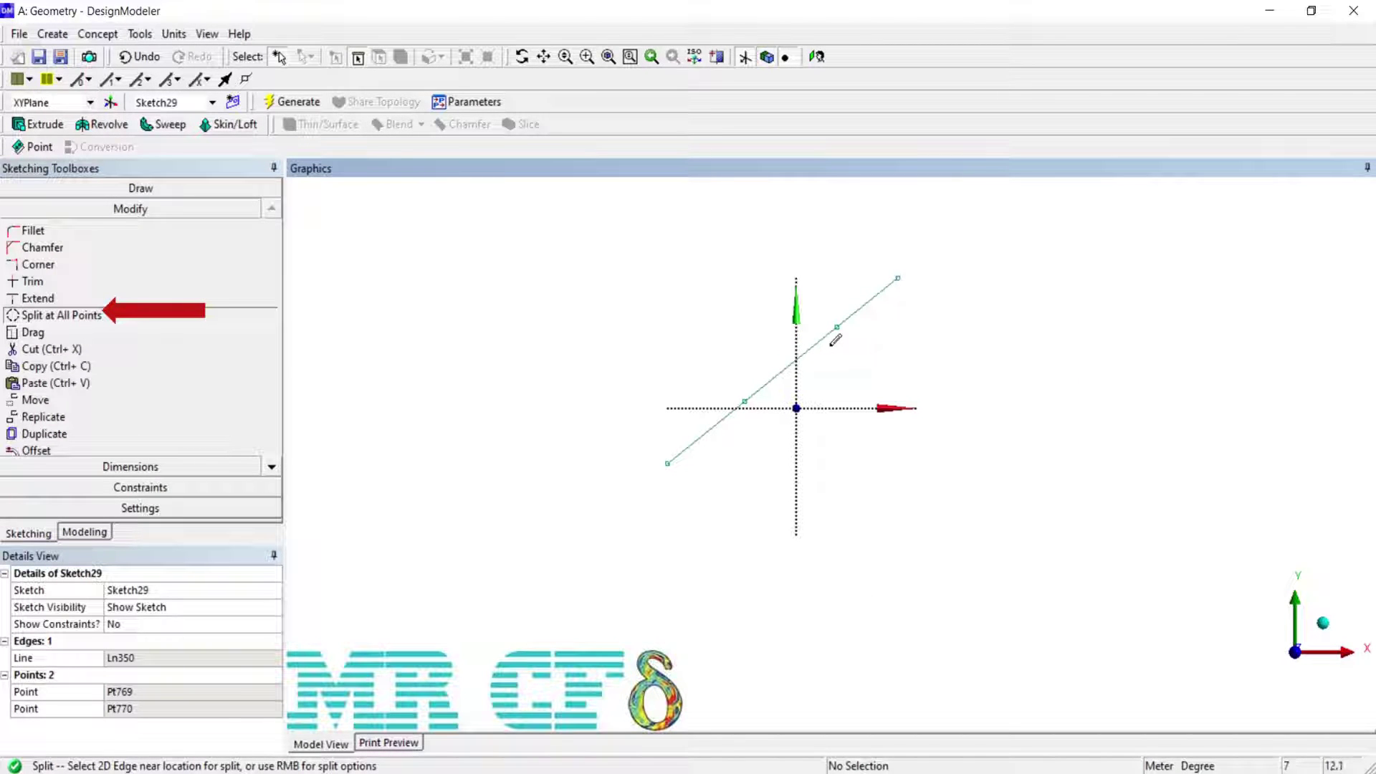
click(819, 361)
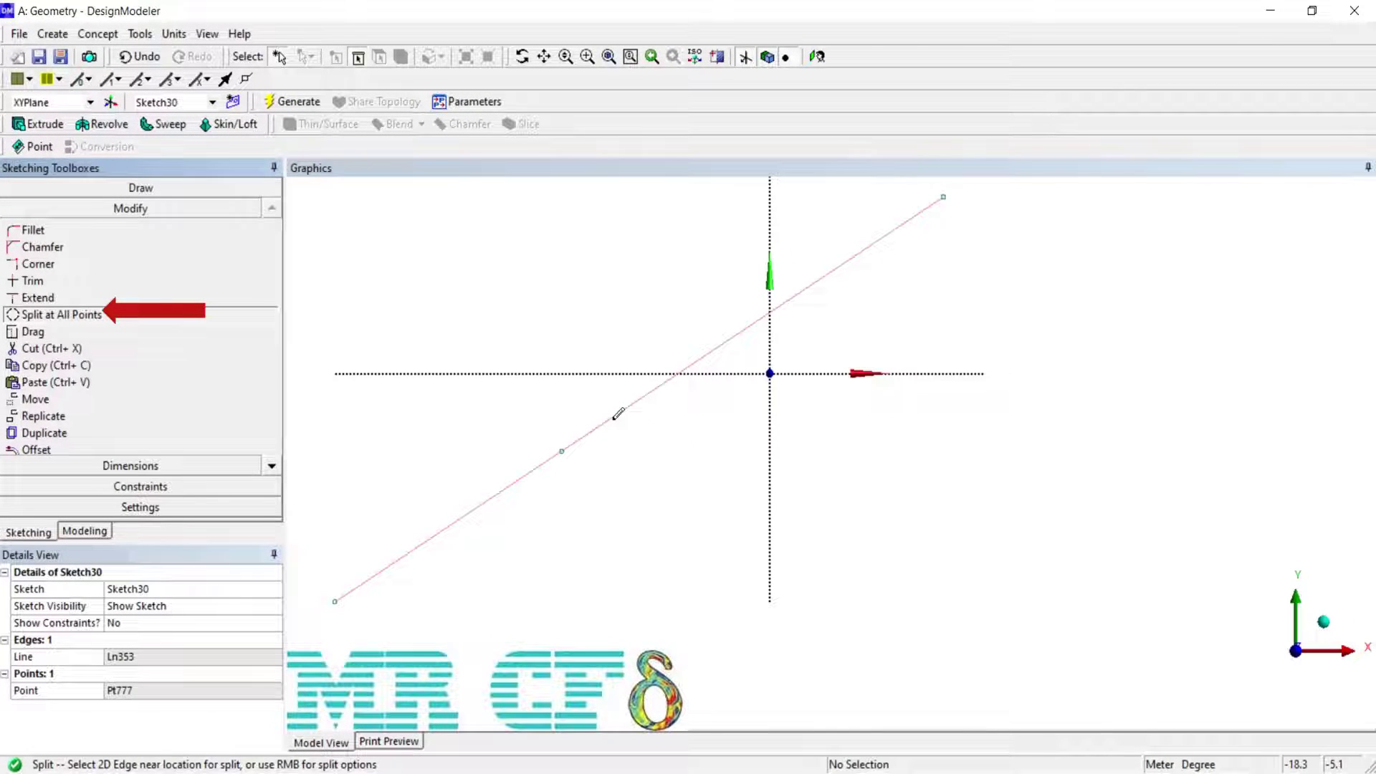
right_click(614, 421)
click(649, 451)
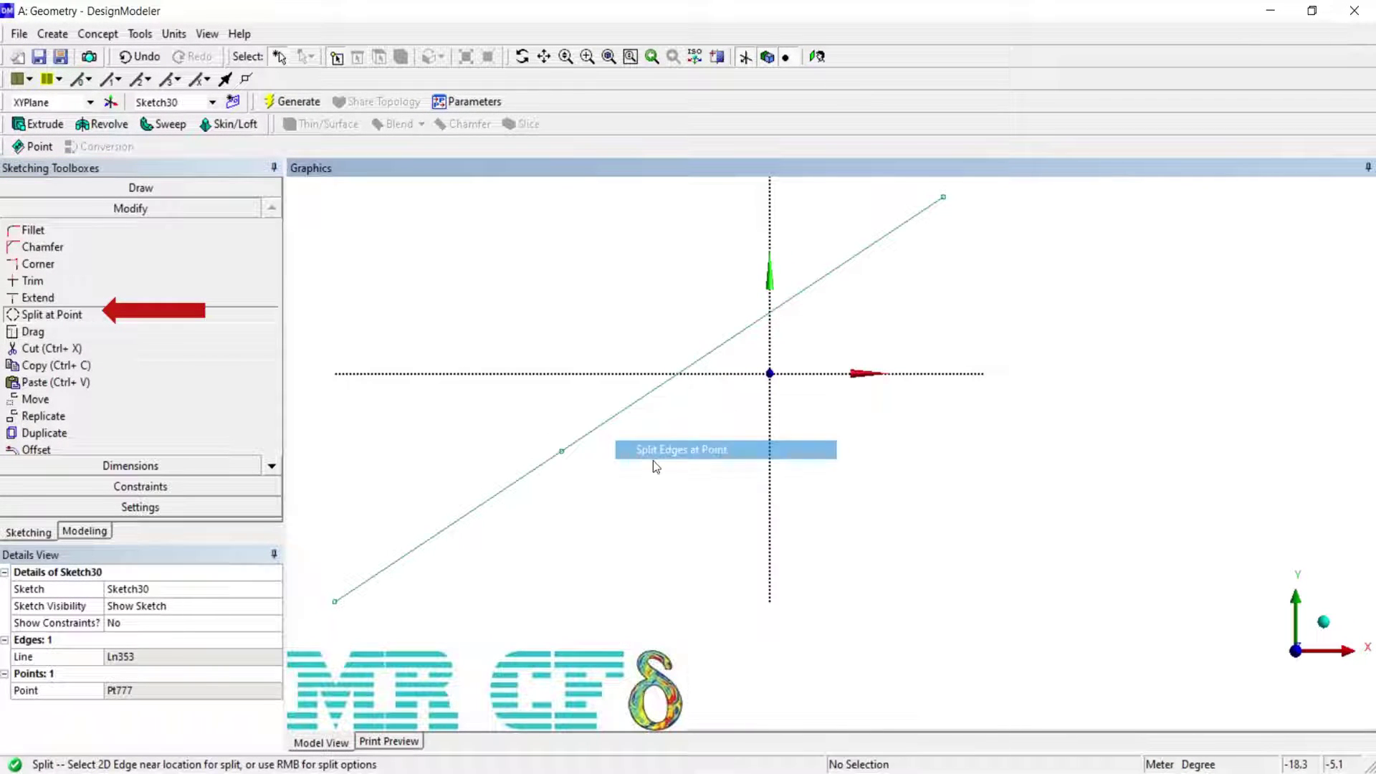
click(562, 453)
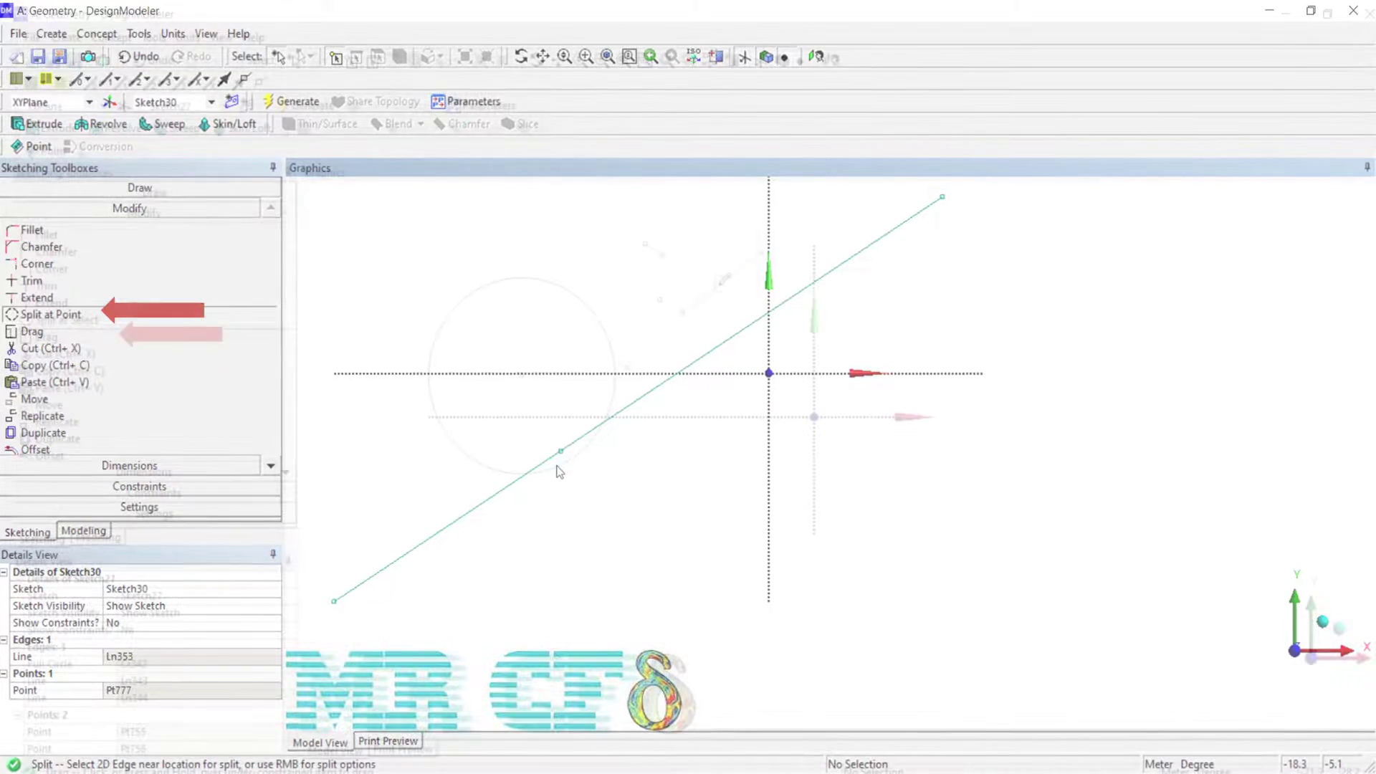
- Drag one short line segment up and right and another line down and right
drag(652, 240, 665, 215)
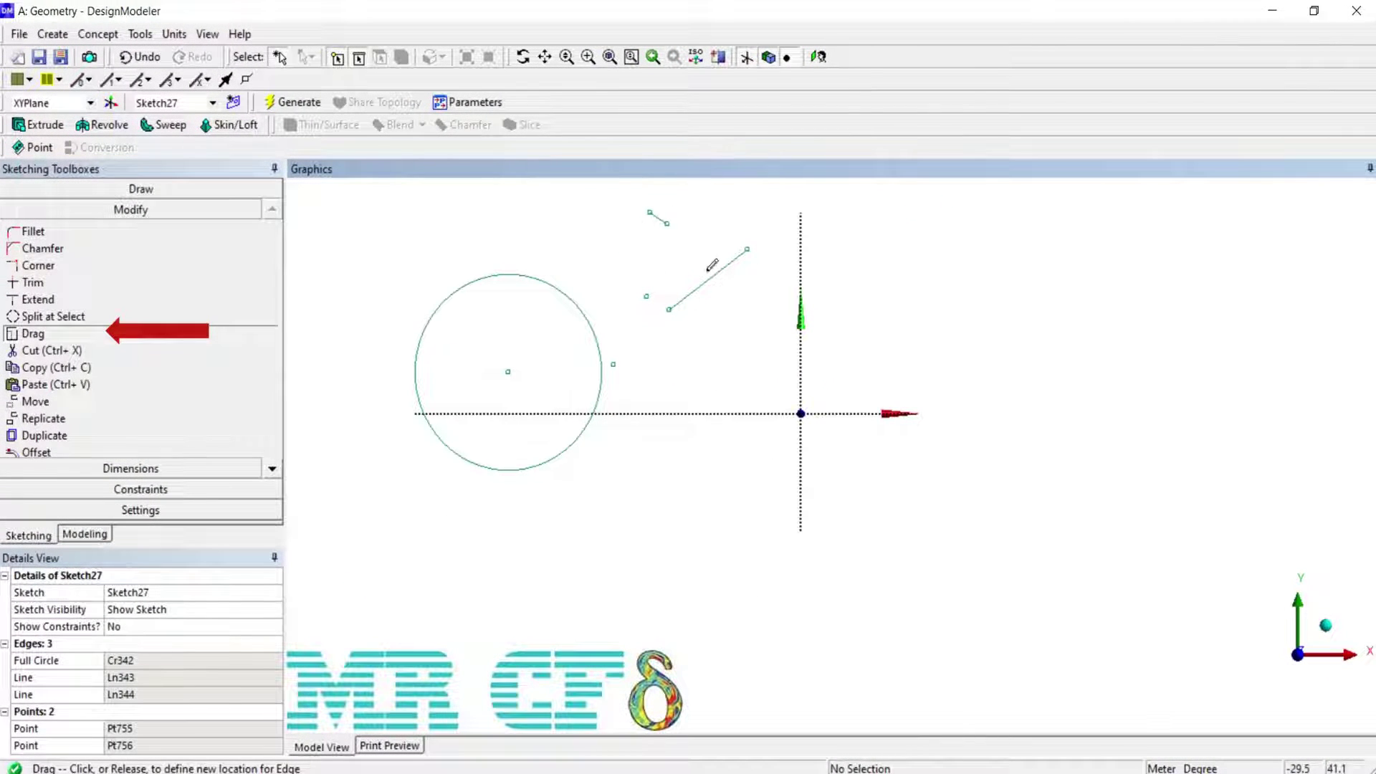
drag(711, 265, 690, 480)
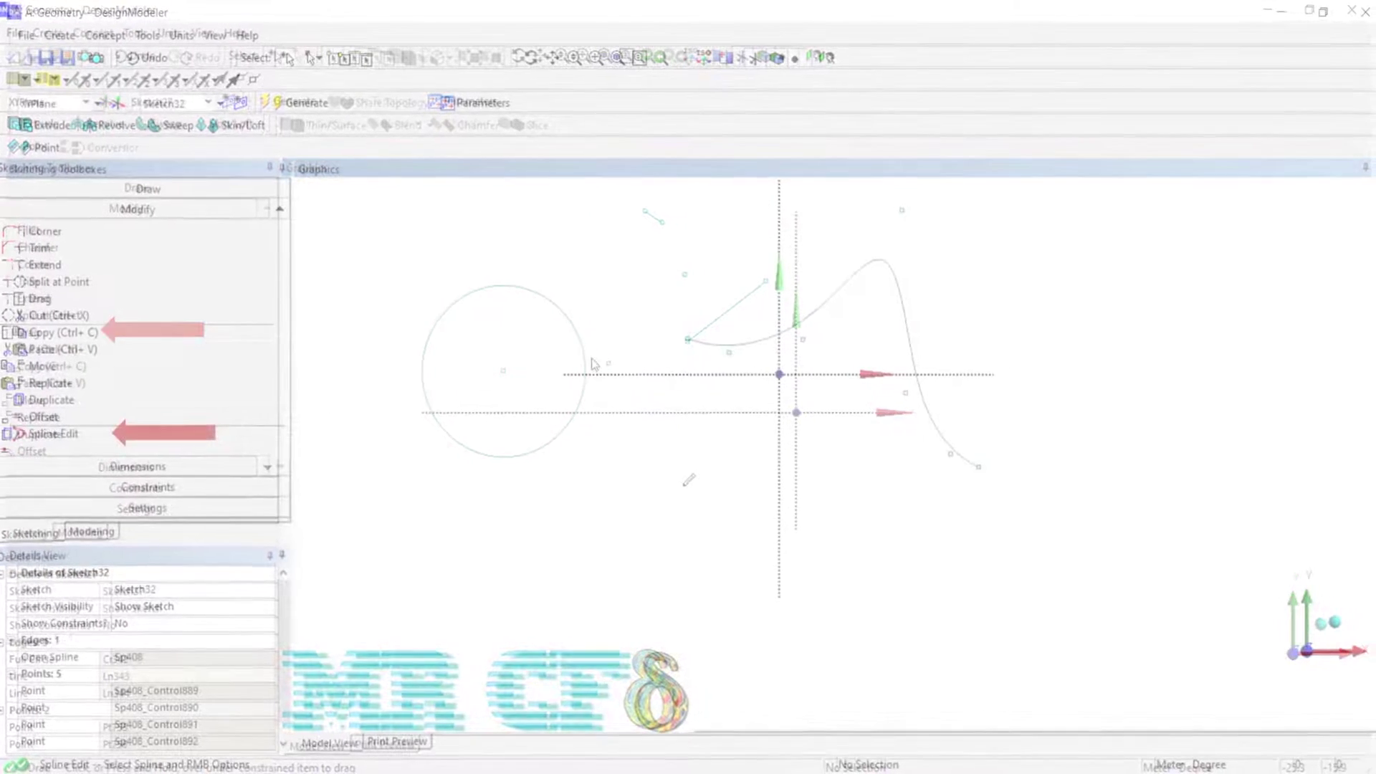
- Drag the spline's fit points so the left end drops and the curve becomes a wide S-shaped wave
click(724, 344)
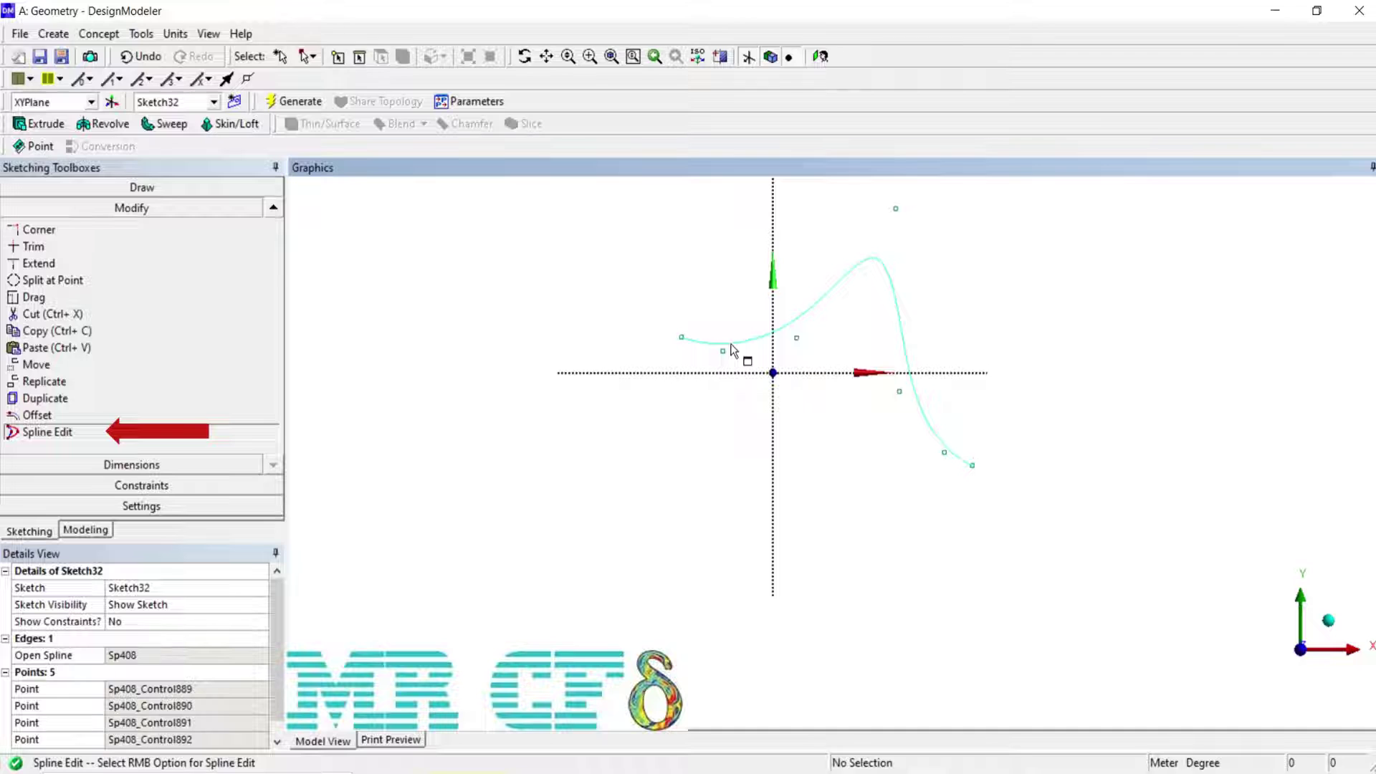
drag(808, 301, 720, 276)
drag(681, 336, 595, 385)
drag(870, 252, 721, 533)
drag(913, 387, 978, 378)
drag(973, 465, 979, 582)
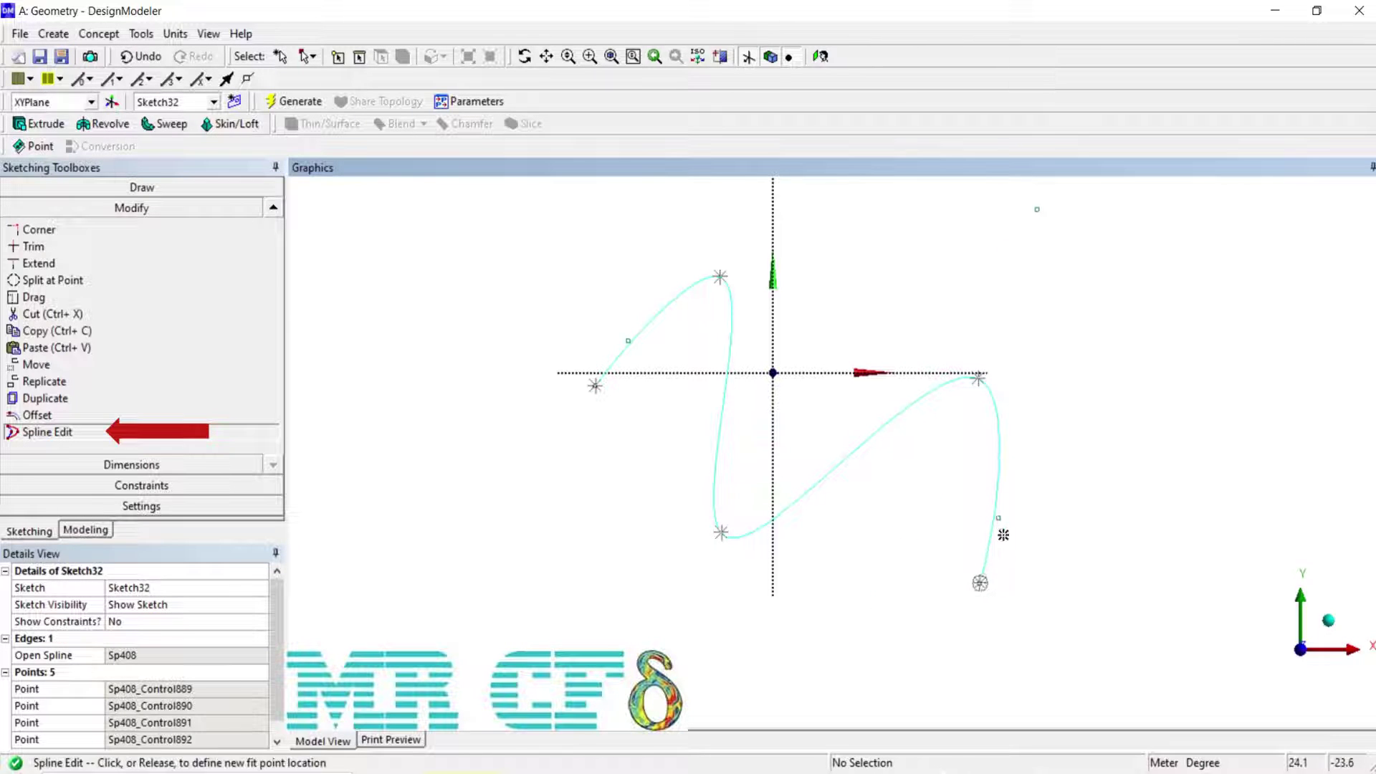
drag(1049, 527, 1072, 540)
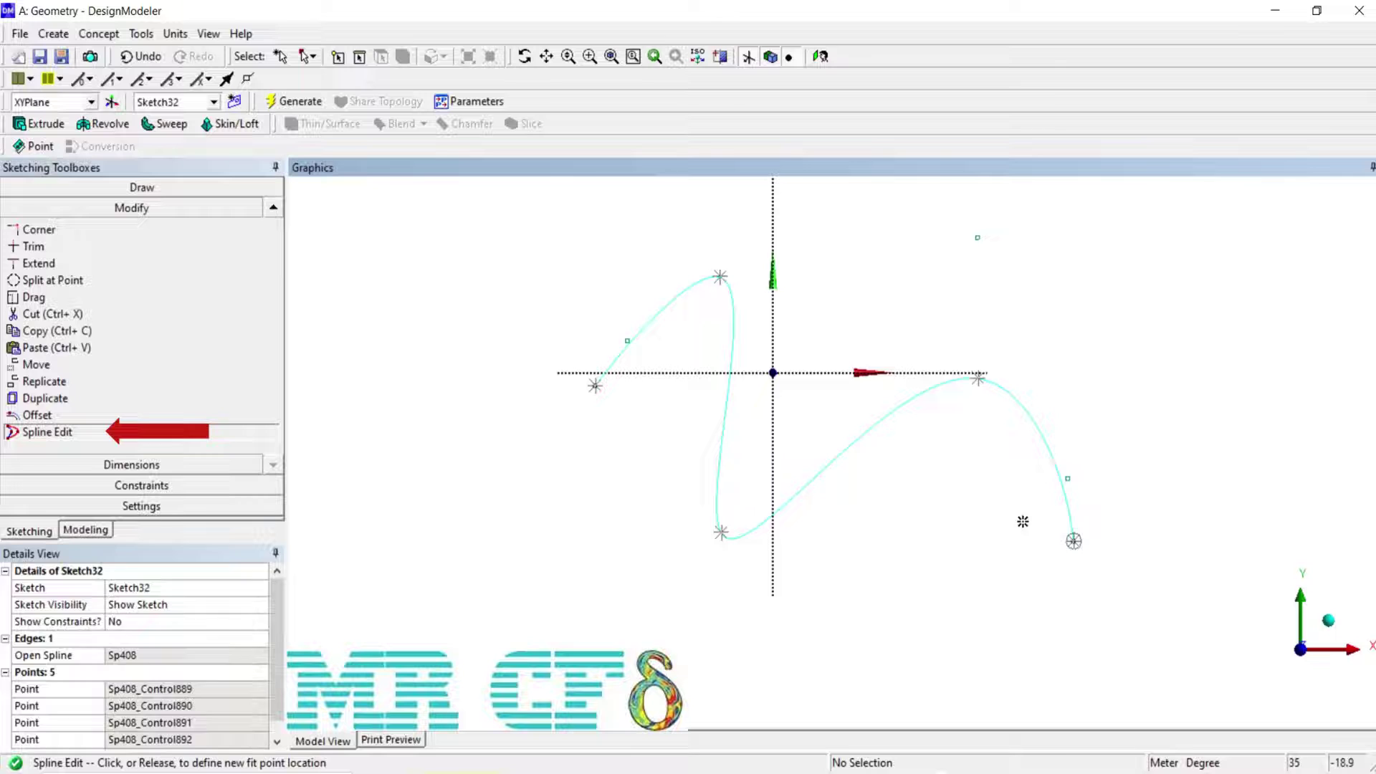
right_click(1070, 513)
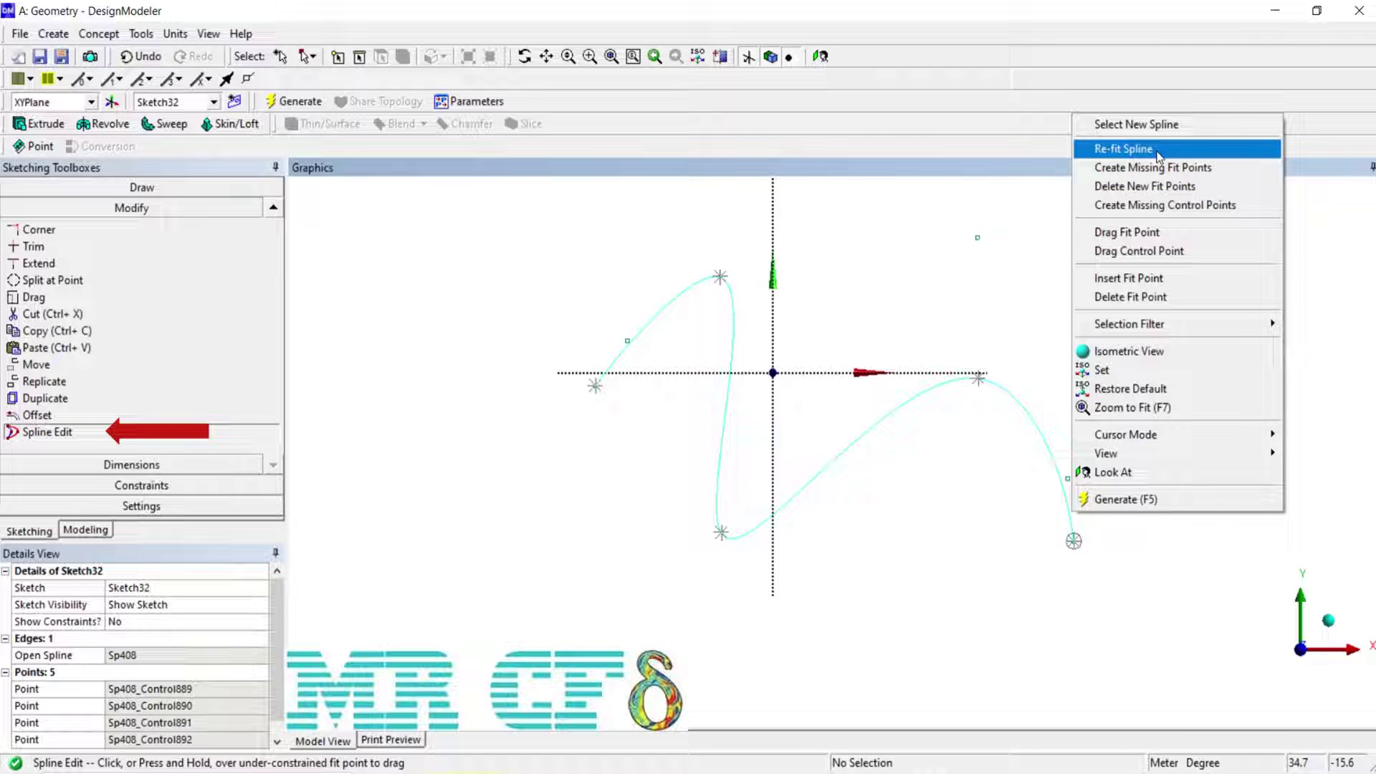
- Re-fit the reshaped spline through its fit points and dismiss the options menu
click(1198, 149)
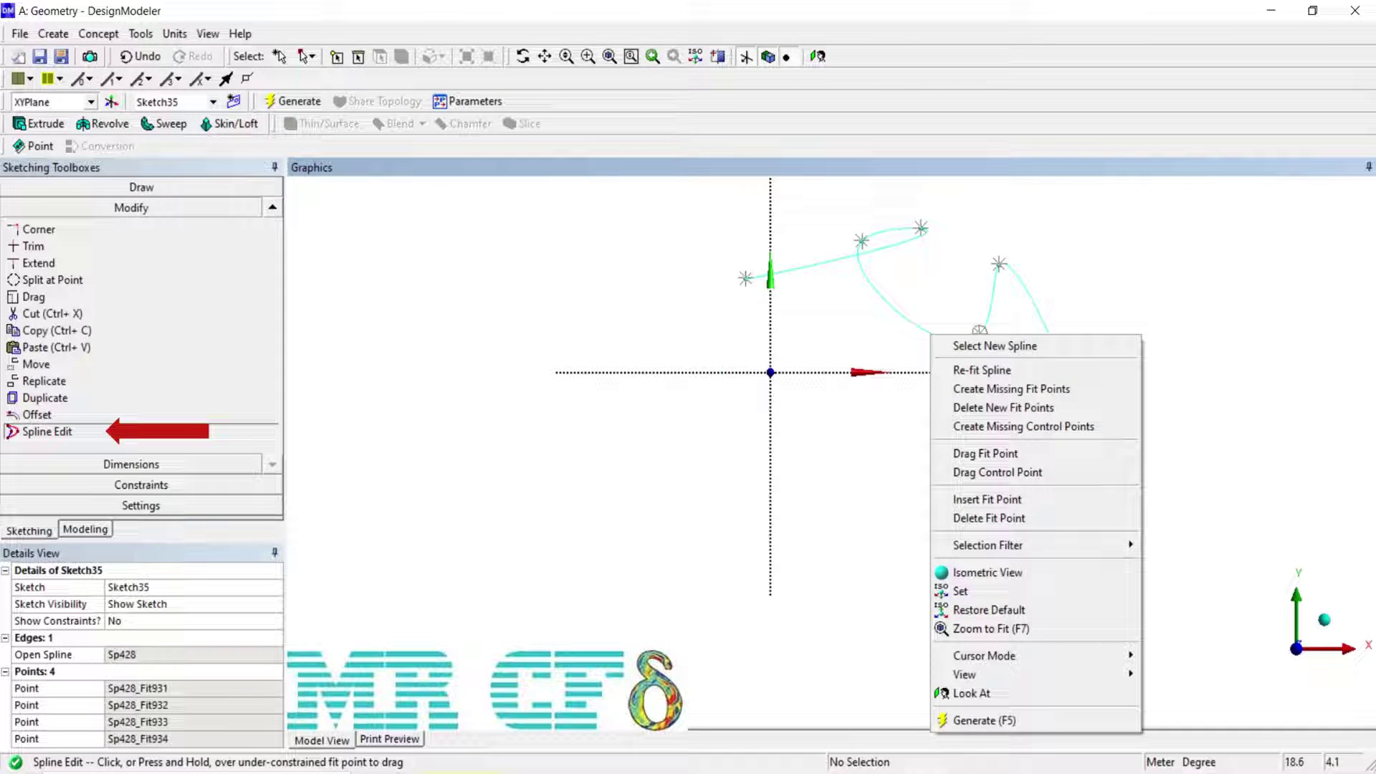
key(Escape)
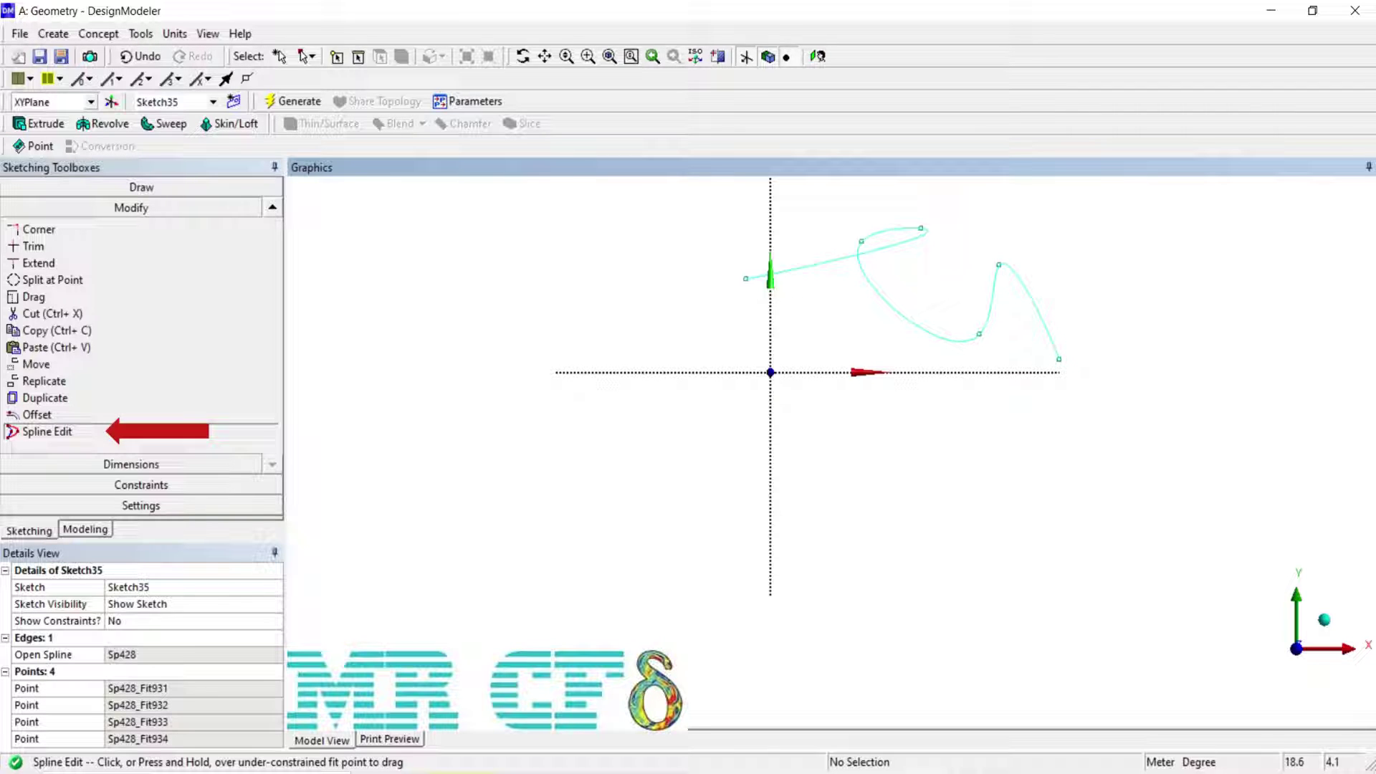
- Bring up the Spline Edit options on the Sketch35 spline Sp428
right_click(1000, 290)
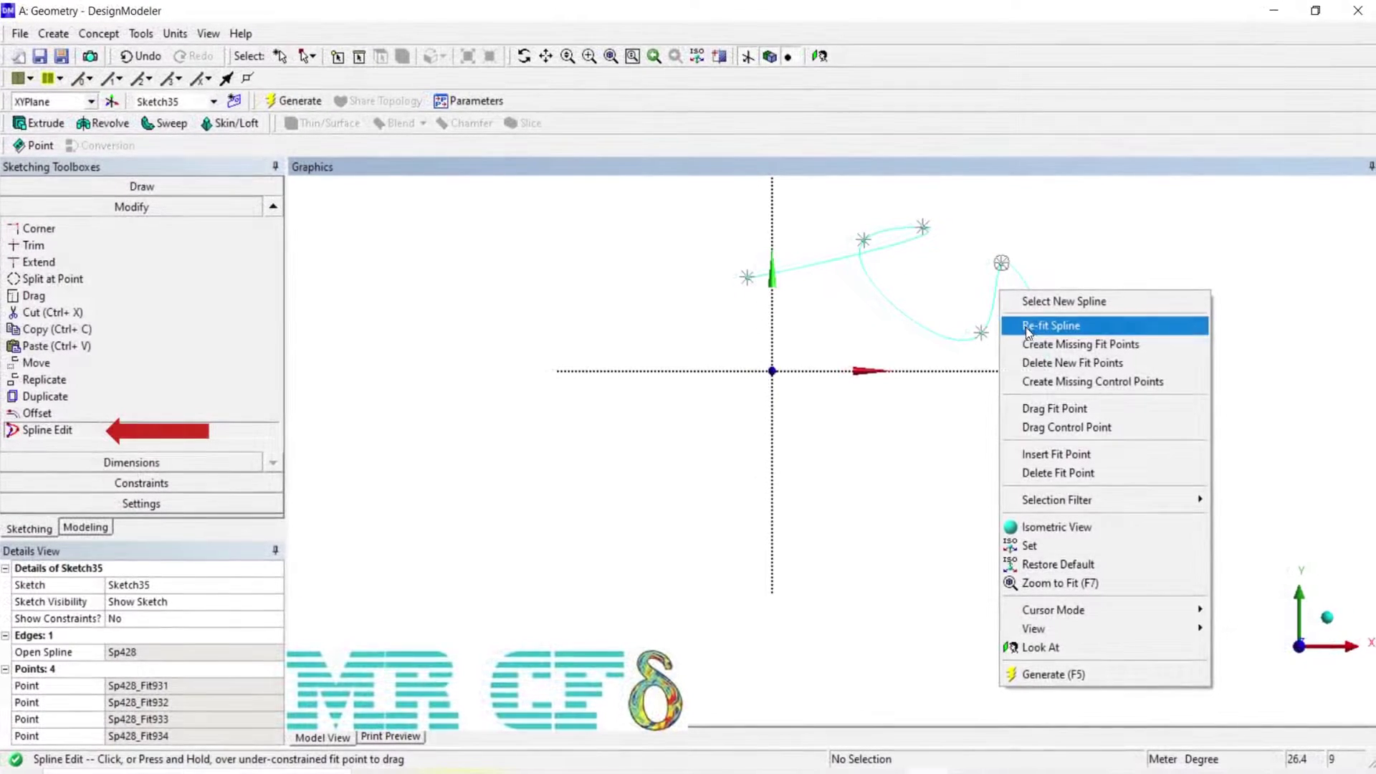
- Re-fit spline Sp428 through its four fit points so it loops near the top, then reselect it
click(1027, 327)
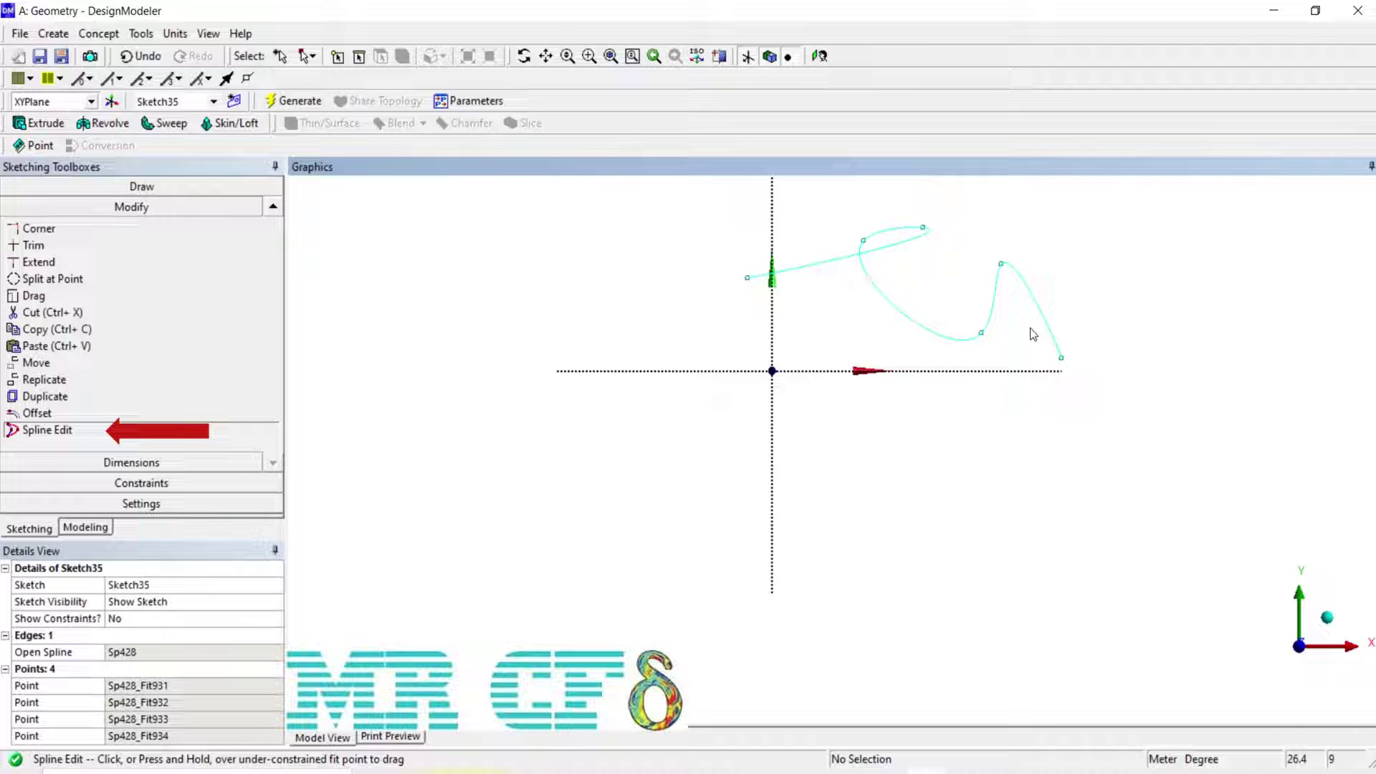
click(861, 243)
right_click(861, 243)
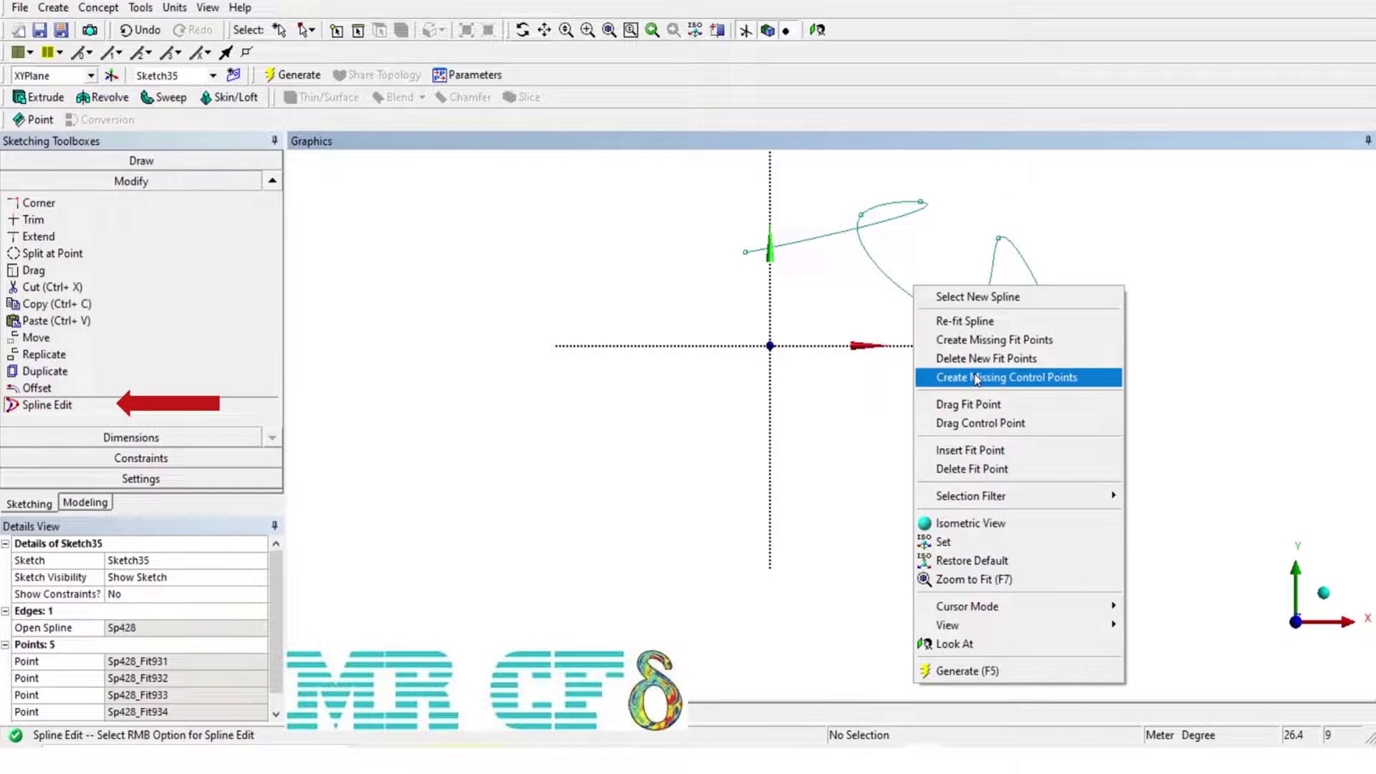
- Create the missing control points on spline Sp428, which now lists 5 points
click(974, 380)
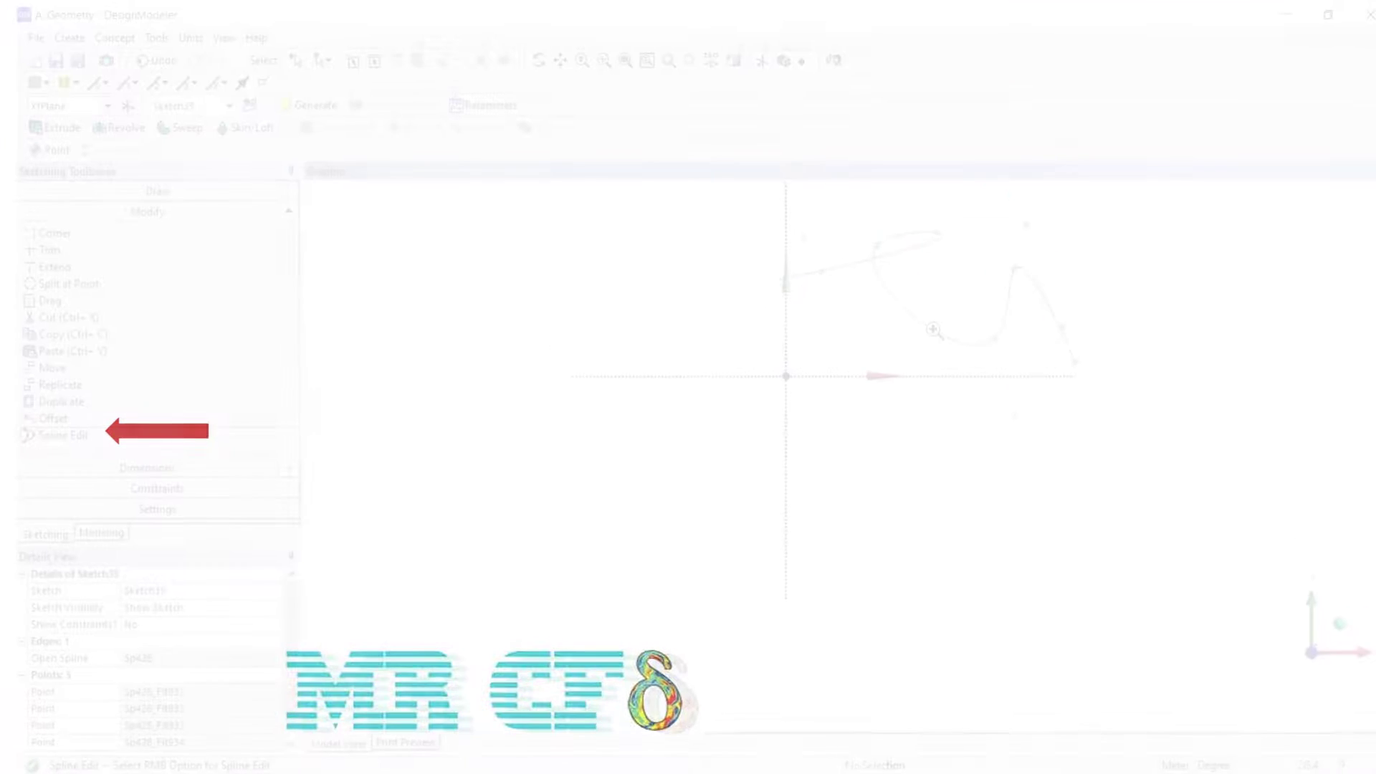
- Delete the newly added fit points from spline Sp428, leaving 10 listed points
right_click(917, 299)
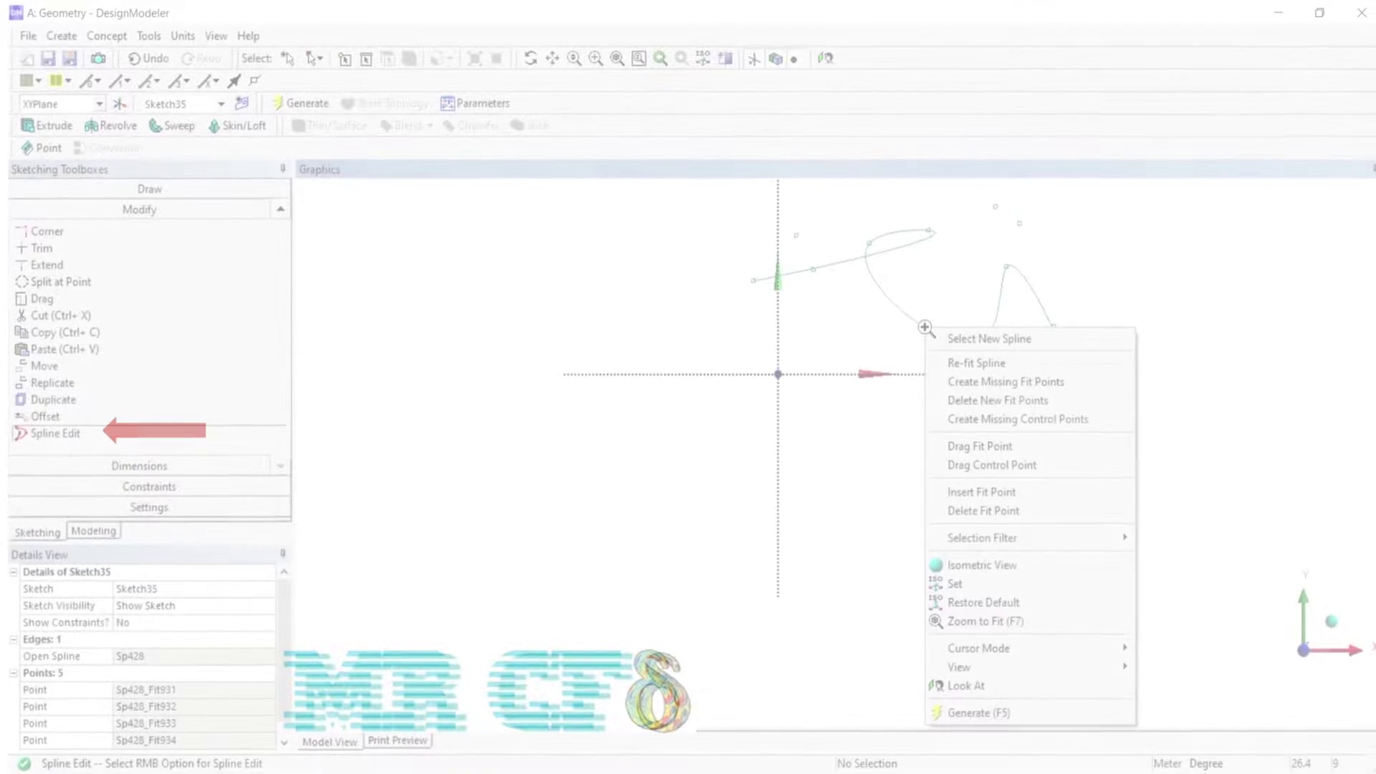
click(976, 398)
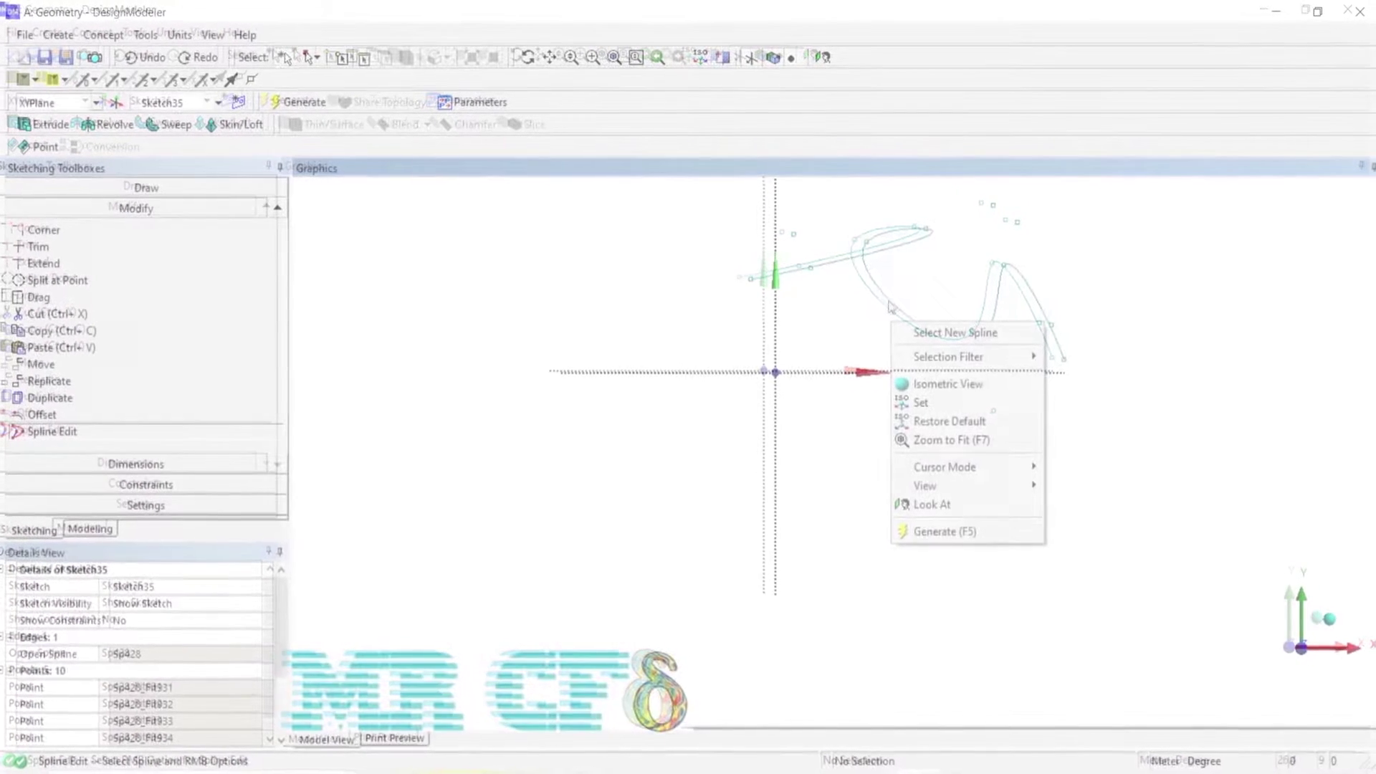
right_click(877, 286)
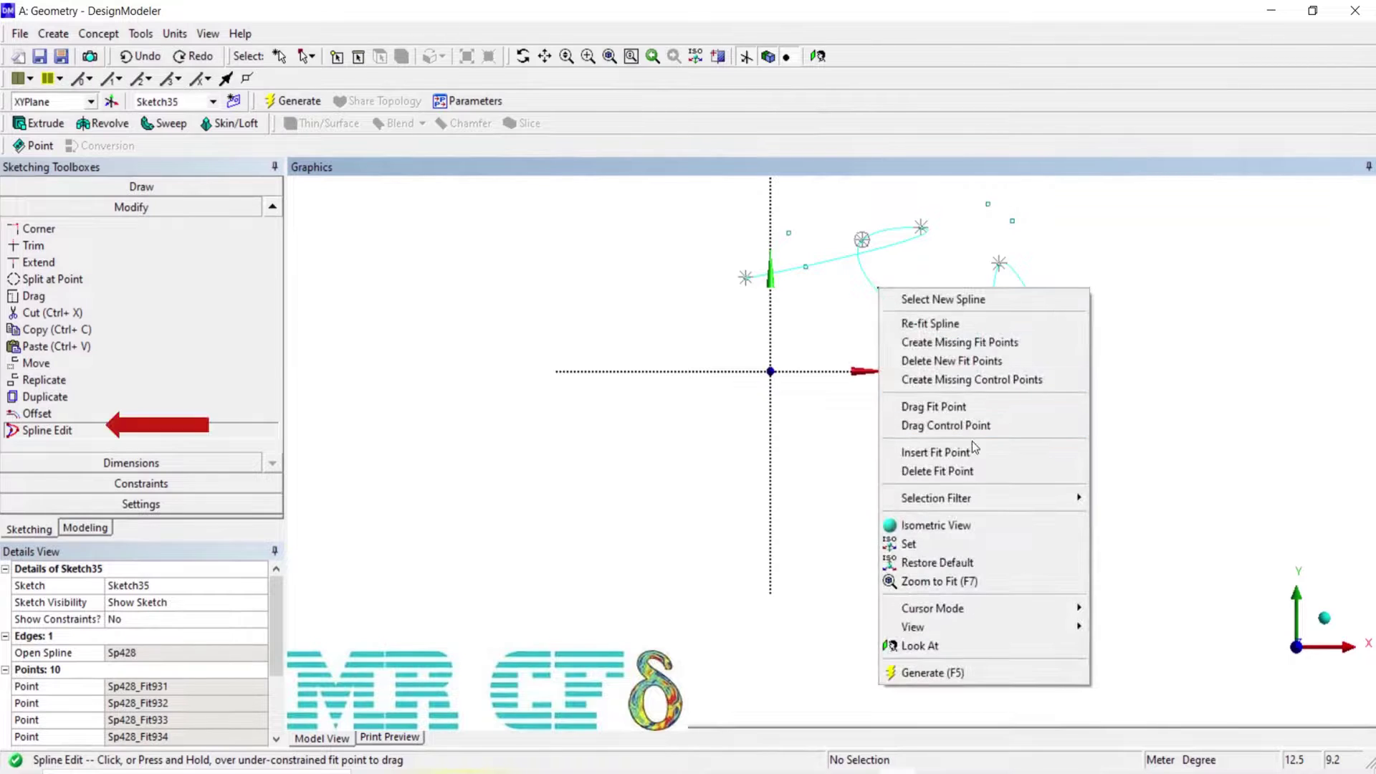
- Use Drag Fit Point to move the left end below-left of the origin and remove the upper loop
click(965, 407)
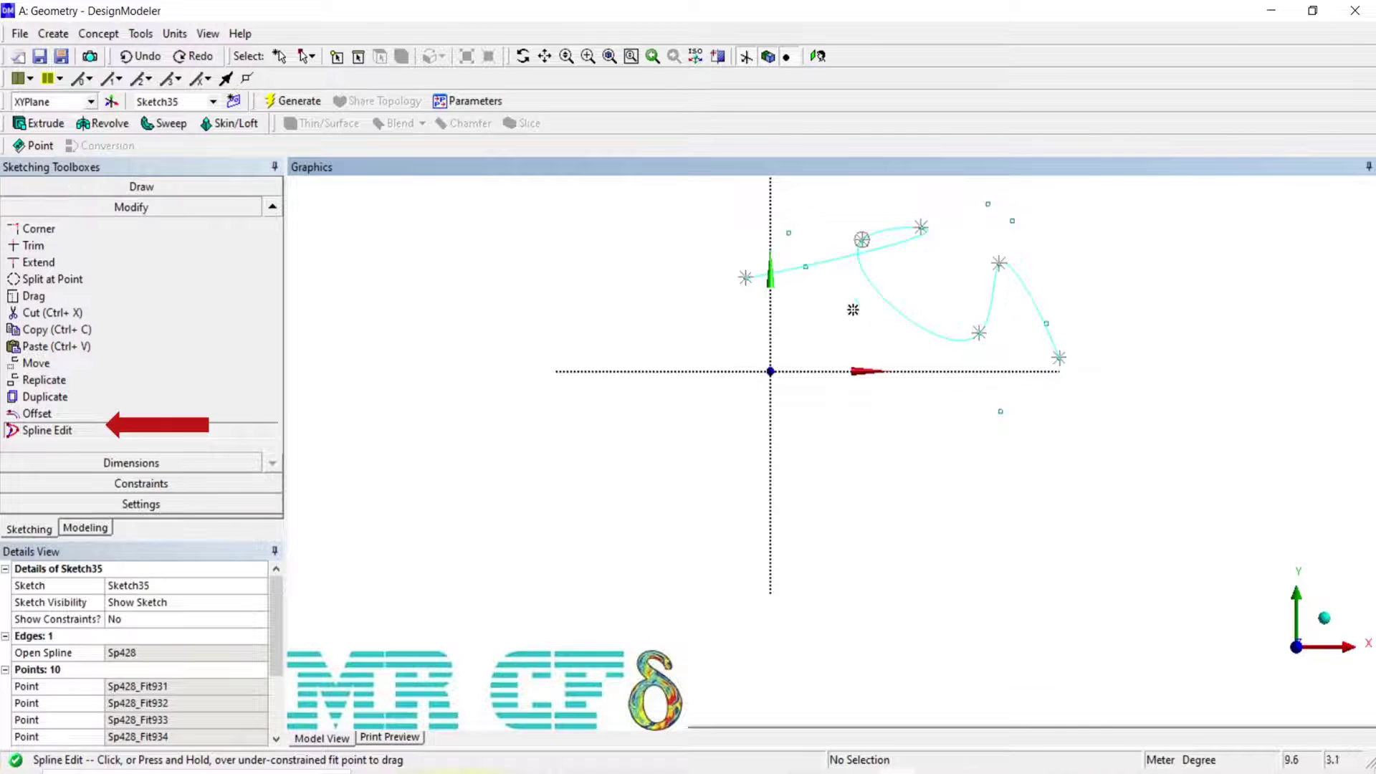
drag(746, 275, 740, 395)
drag(853, 245, 818, 255)
drag(917, 225, 918, 225)
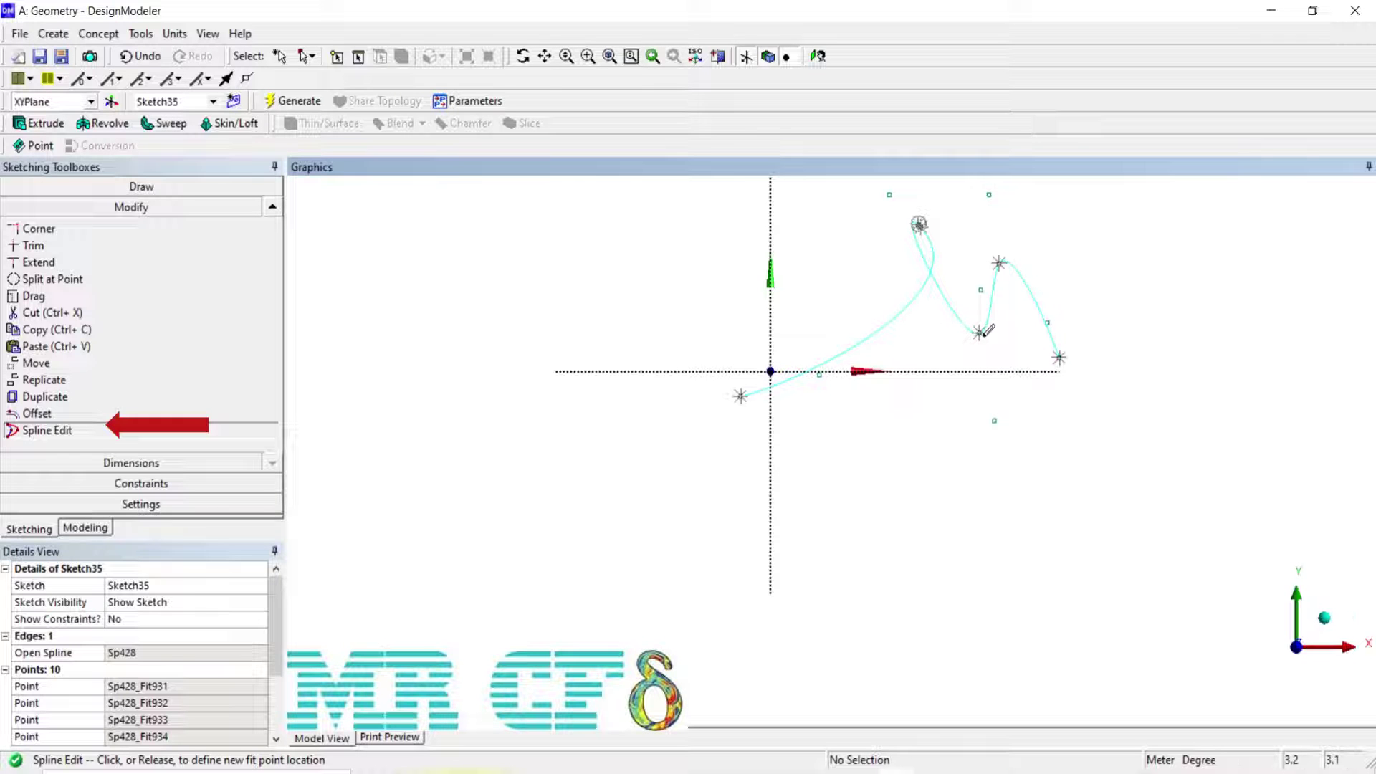
- Use Drag Control Point to pull several control points, bulging Sp428 widely left of the origin
right_click(988, 330)
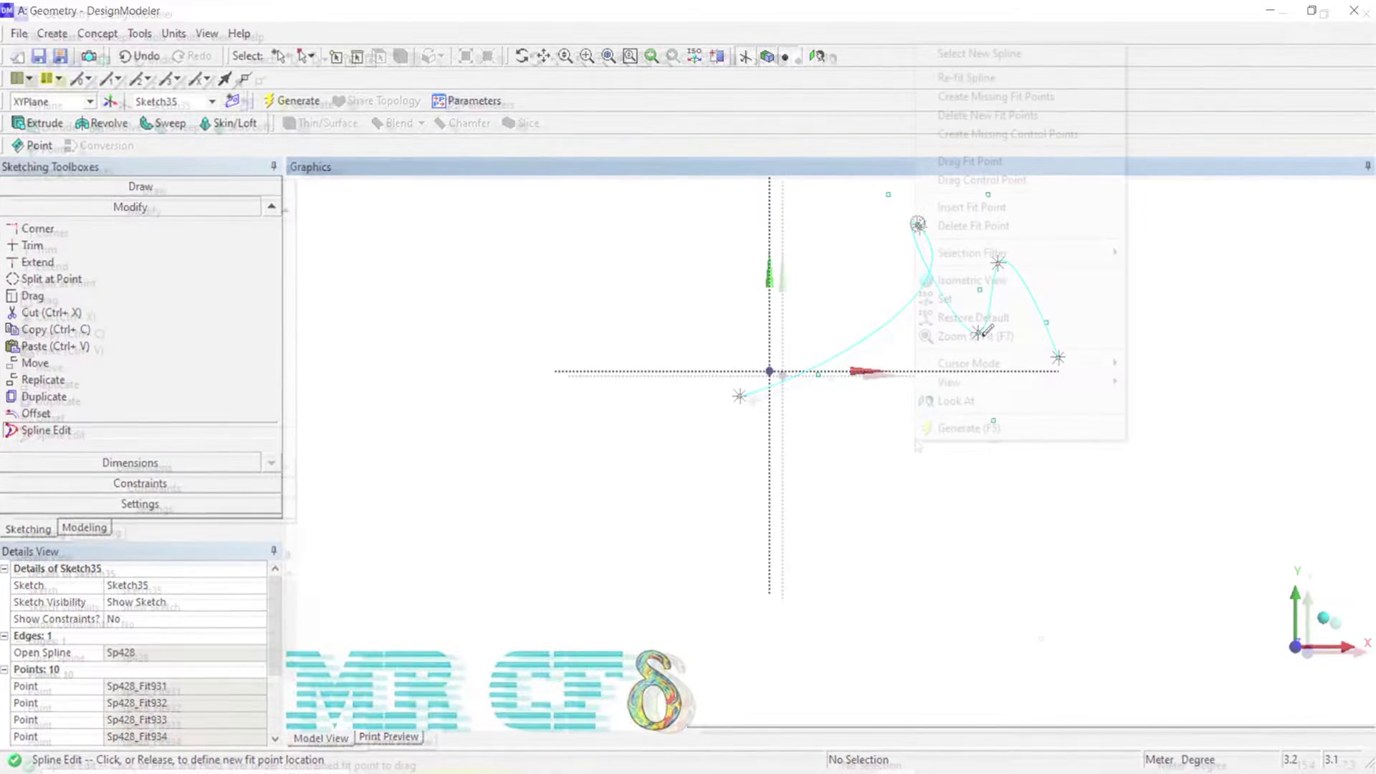
click(984, 179)
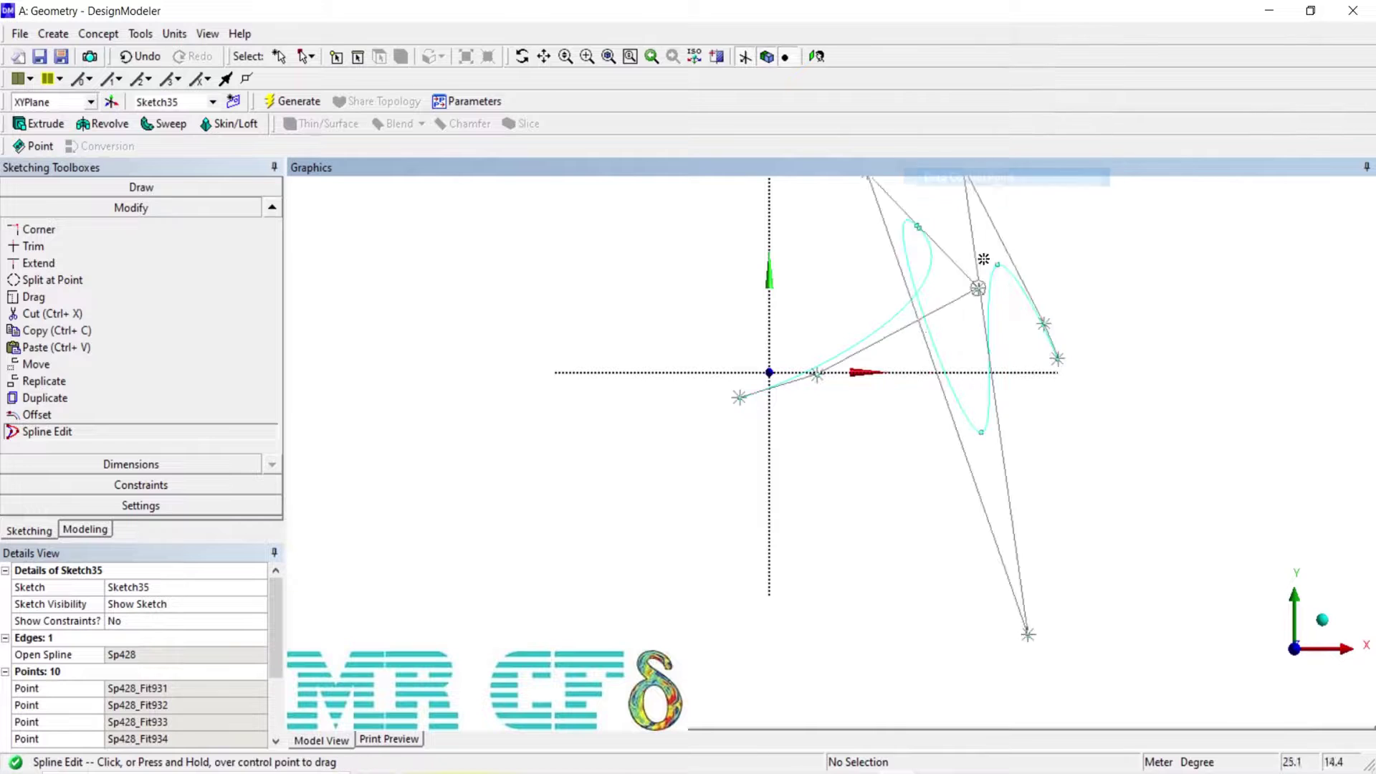
drag(1061, 359, 1172, 326)
mouse_move(975, 287)
mouse_down()
mouse_move(792, 255)
mouse_move(918, 347)
mouse_move(751, 300)
mouse_up()
click(814, 374)
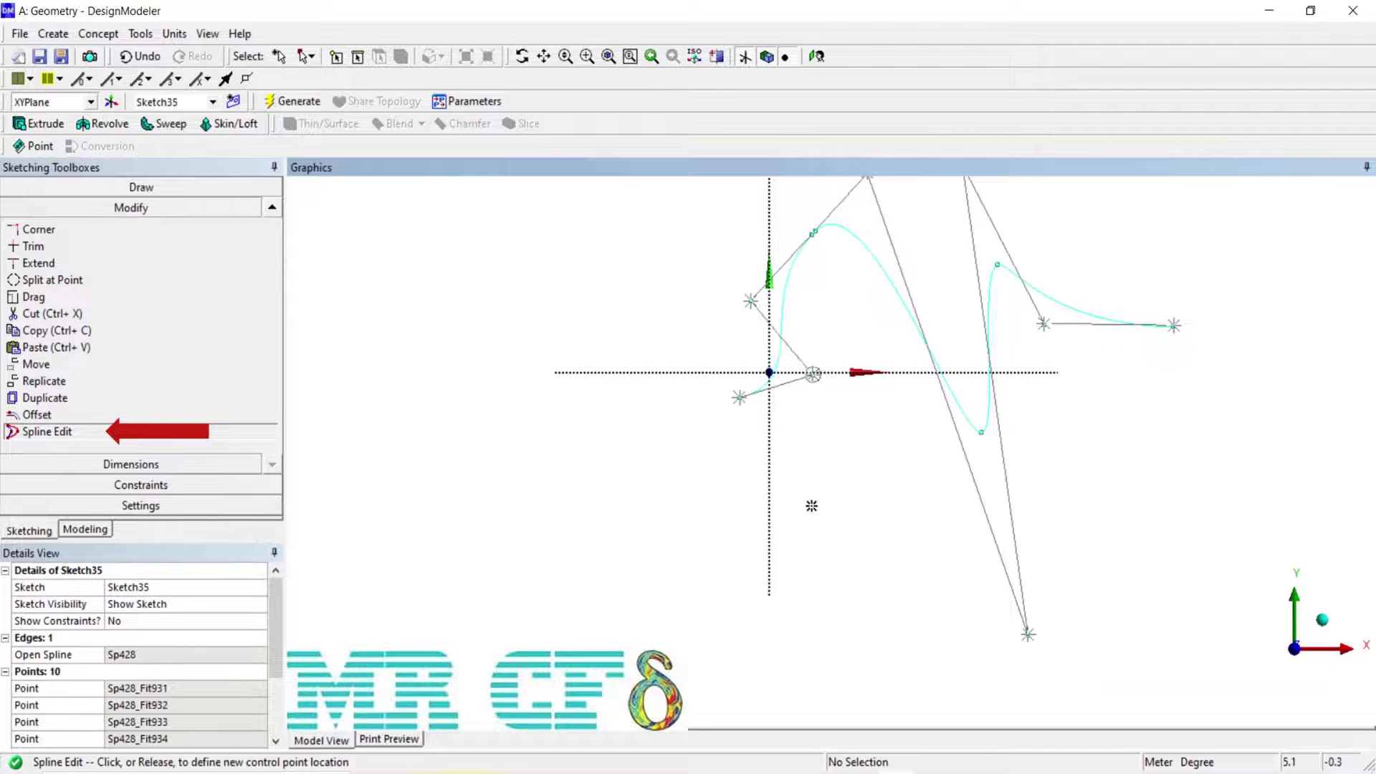
click(863, 458)
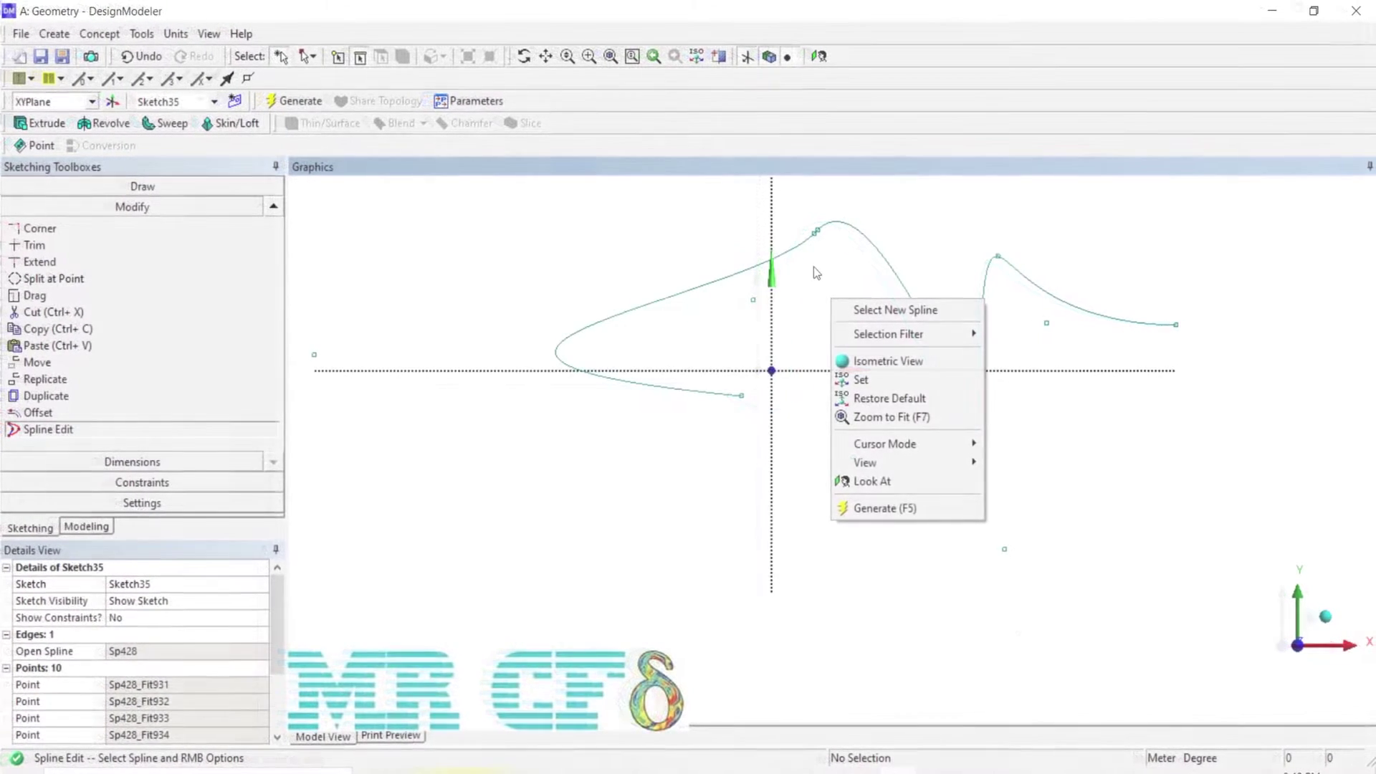
click(817, 273)
- Insert three fit points on spline Sp428, bringing it to 13 points
click(785, 252)
right_click(797, 284)
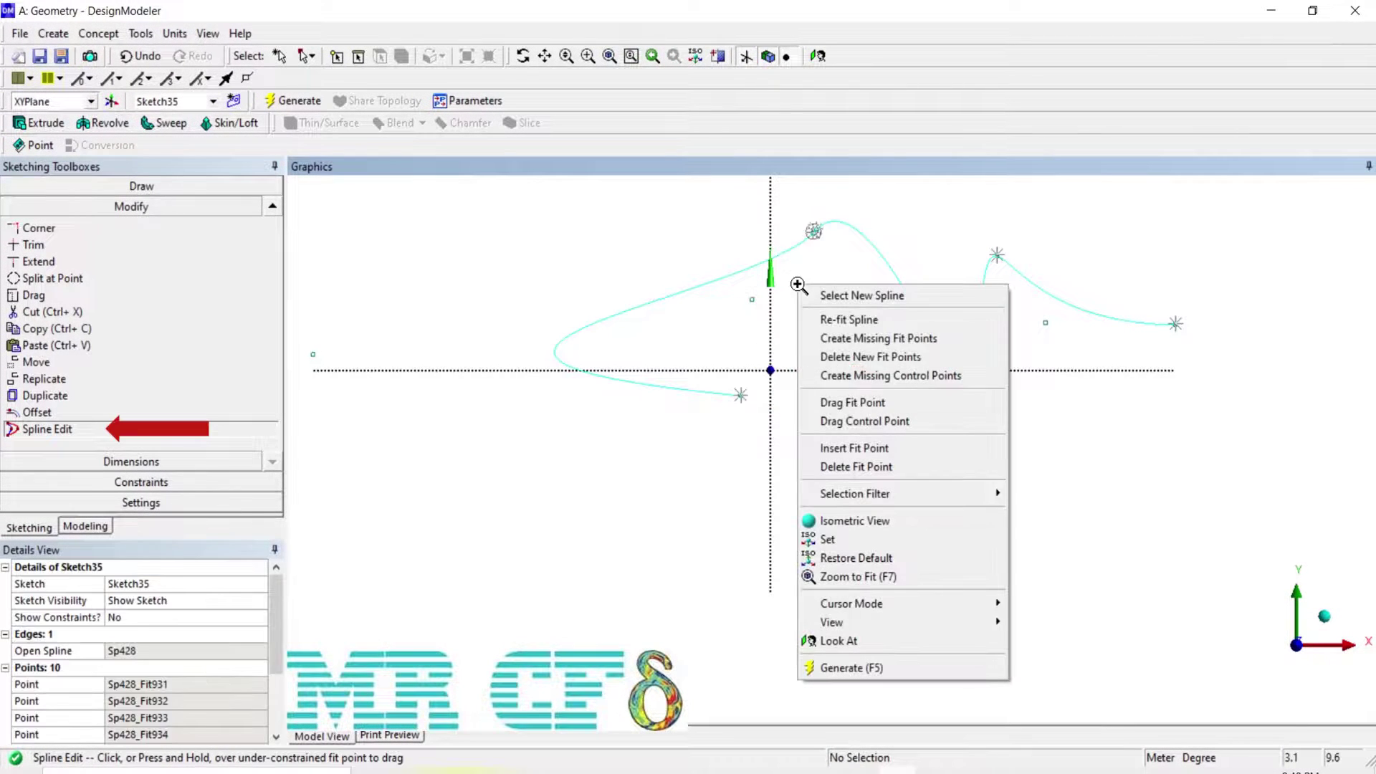
click(875, 449)
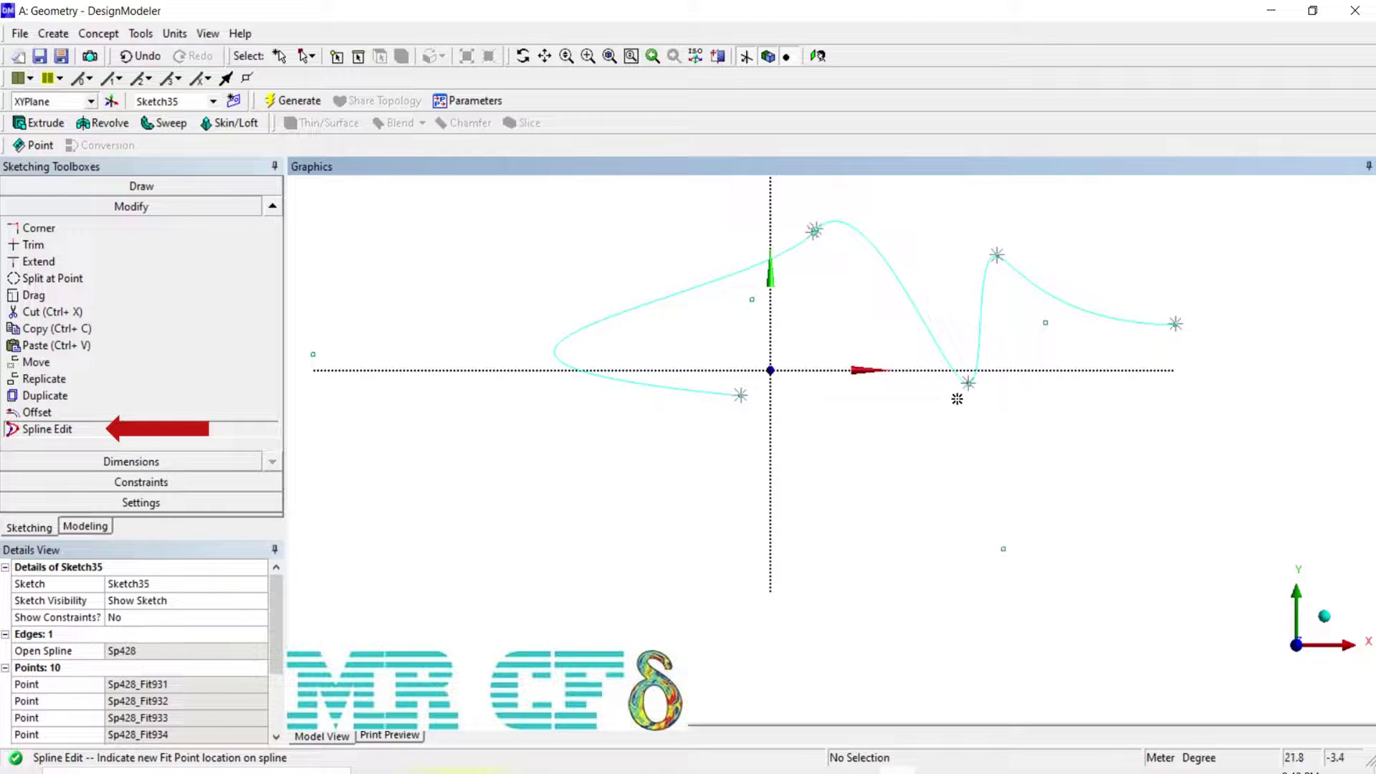
click(941, 354)
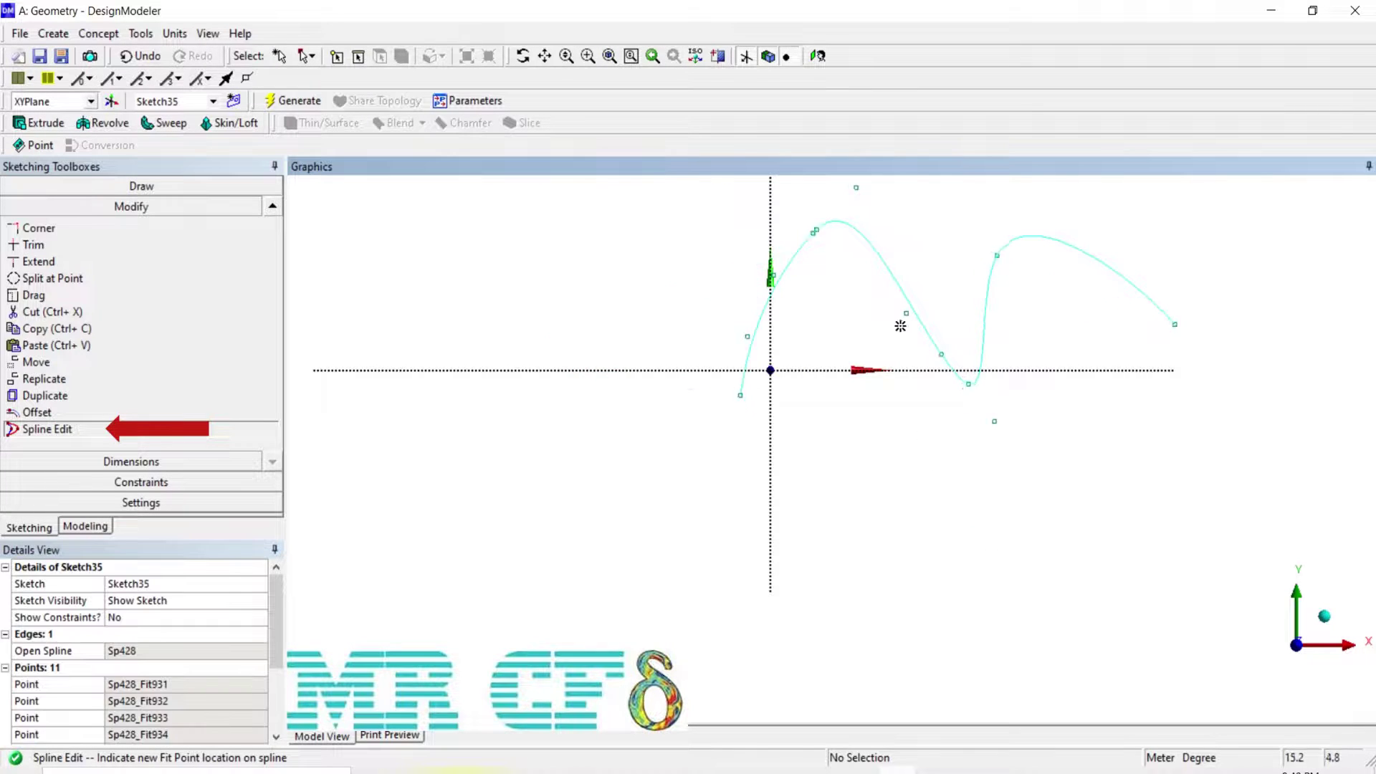
click(884, 265)
click(907, 480)
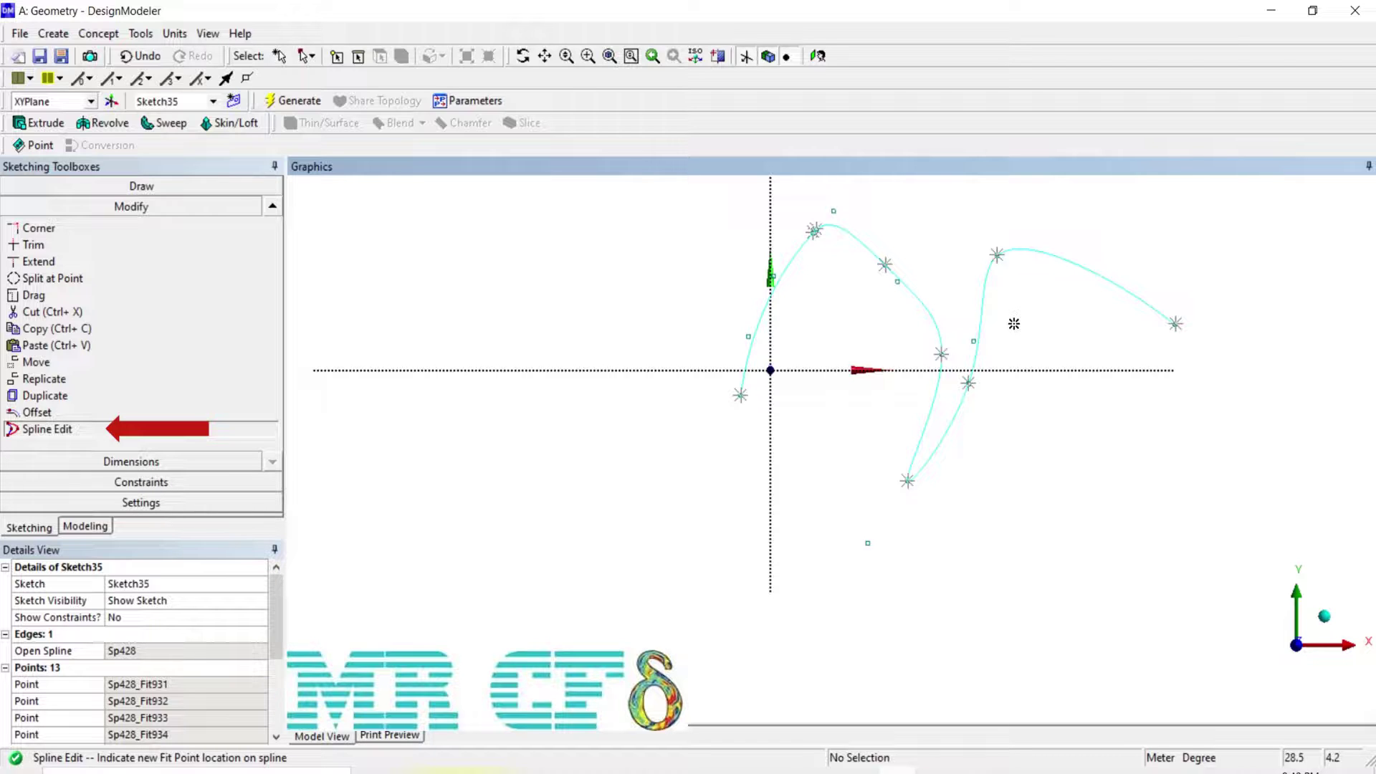
- Add one more fit point on the right arc, then delete fit points until Sp428 has 8
click(1053, 261)
right_click(813, 294)
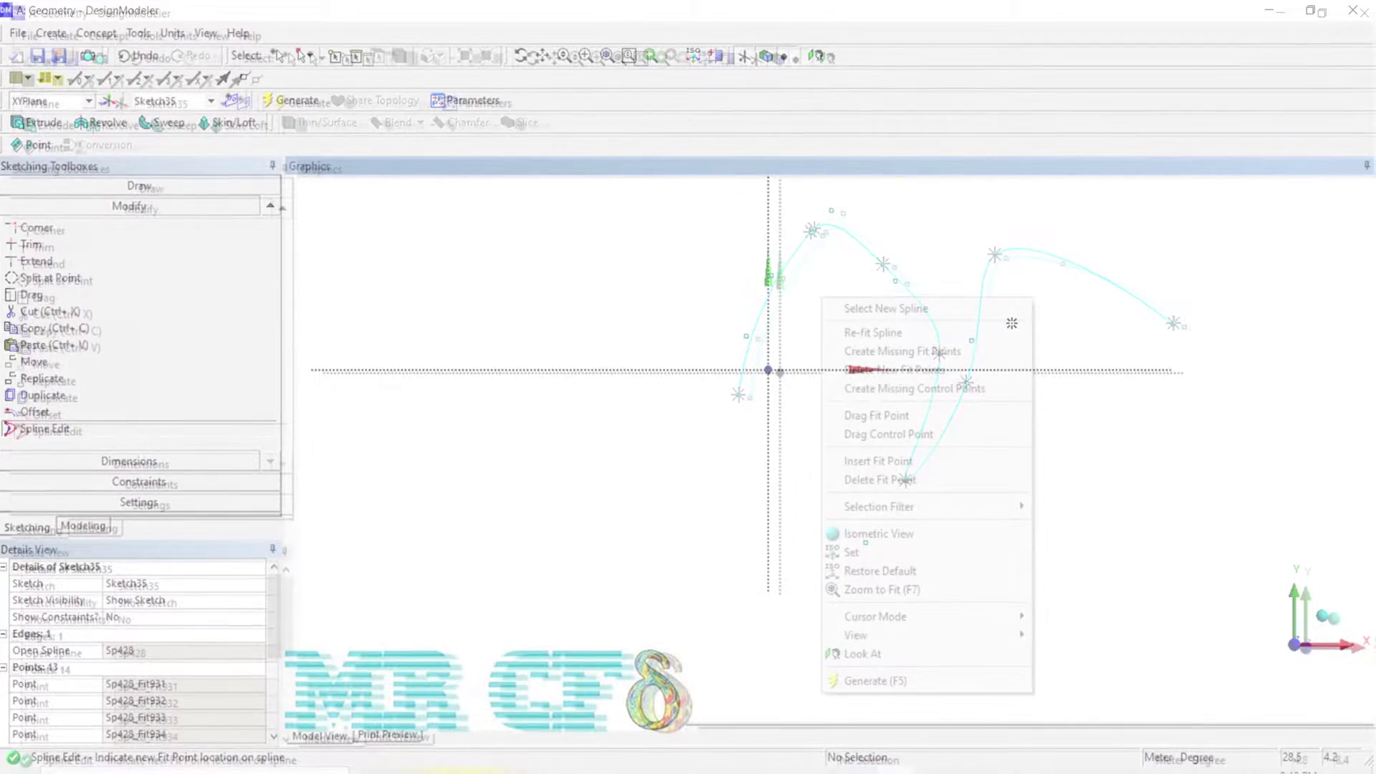
click(892, 476)
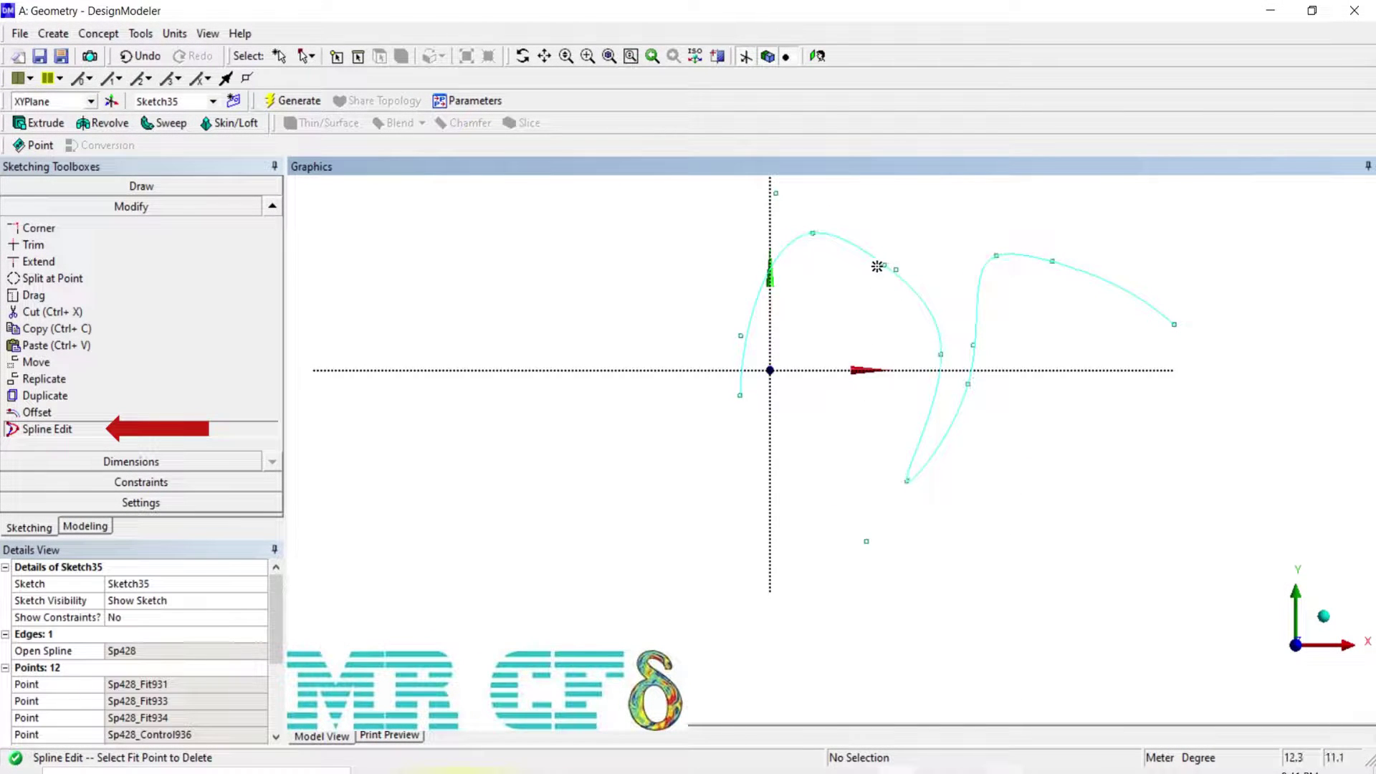
click(969, 384)
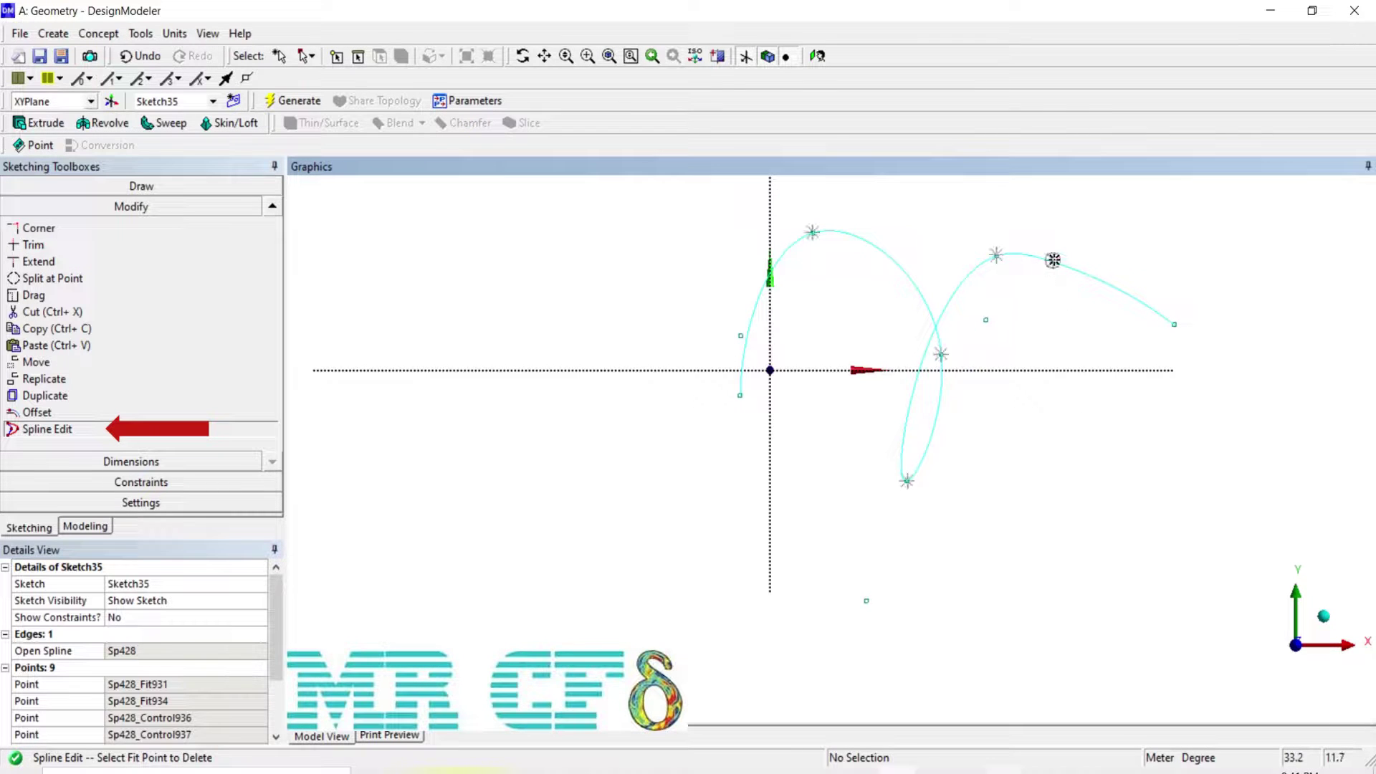
click(1052, 260)
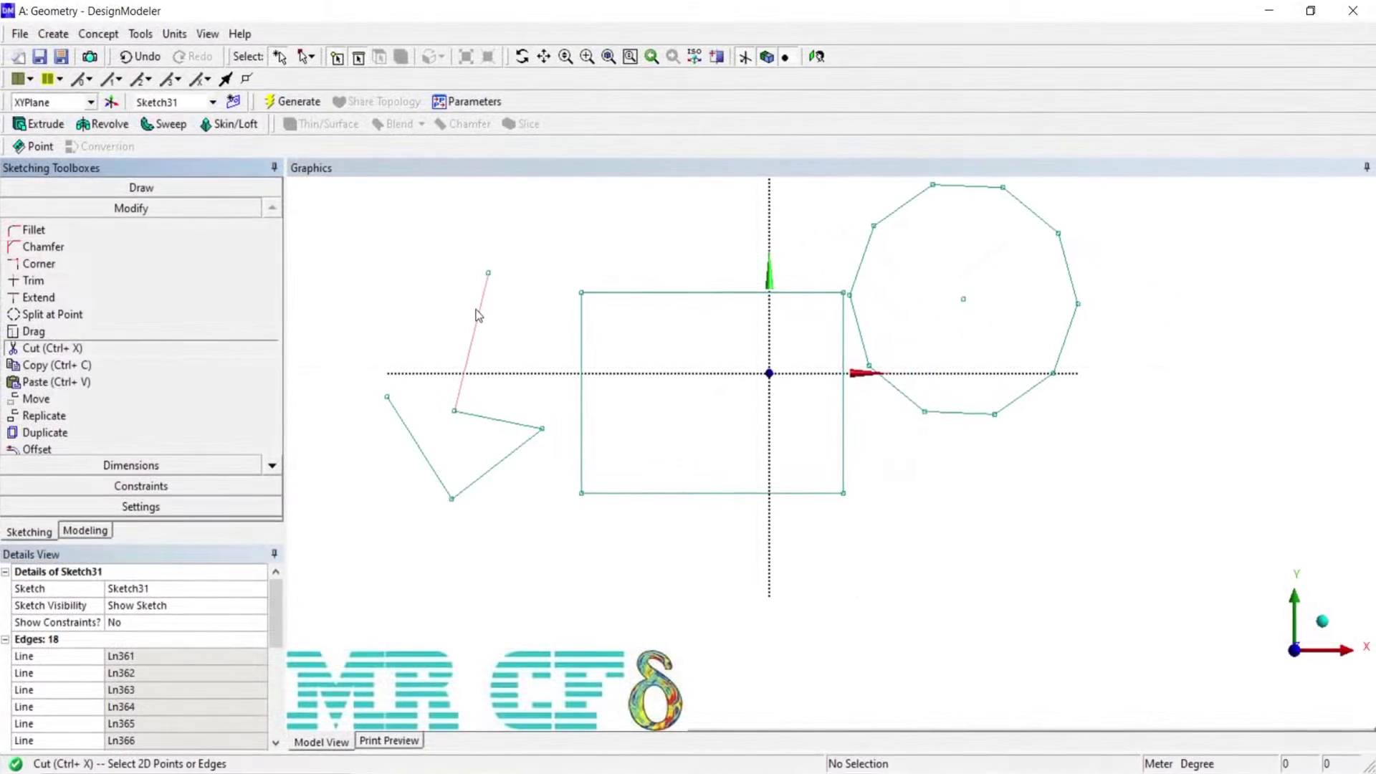
- Cut the slanted line and paste it as a rotated copy at the upper left
click(479, 315)
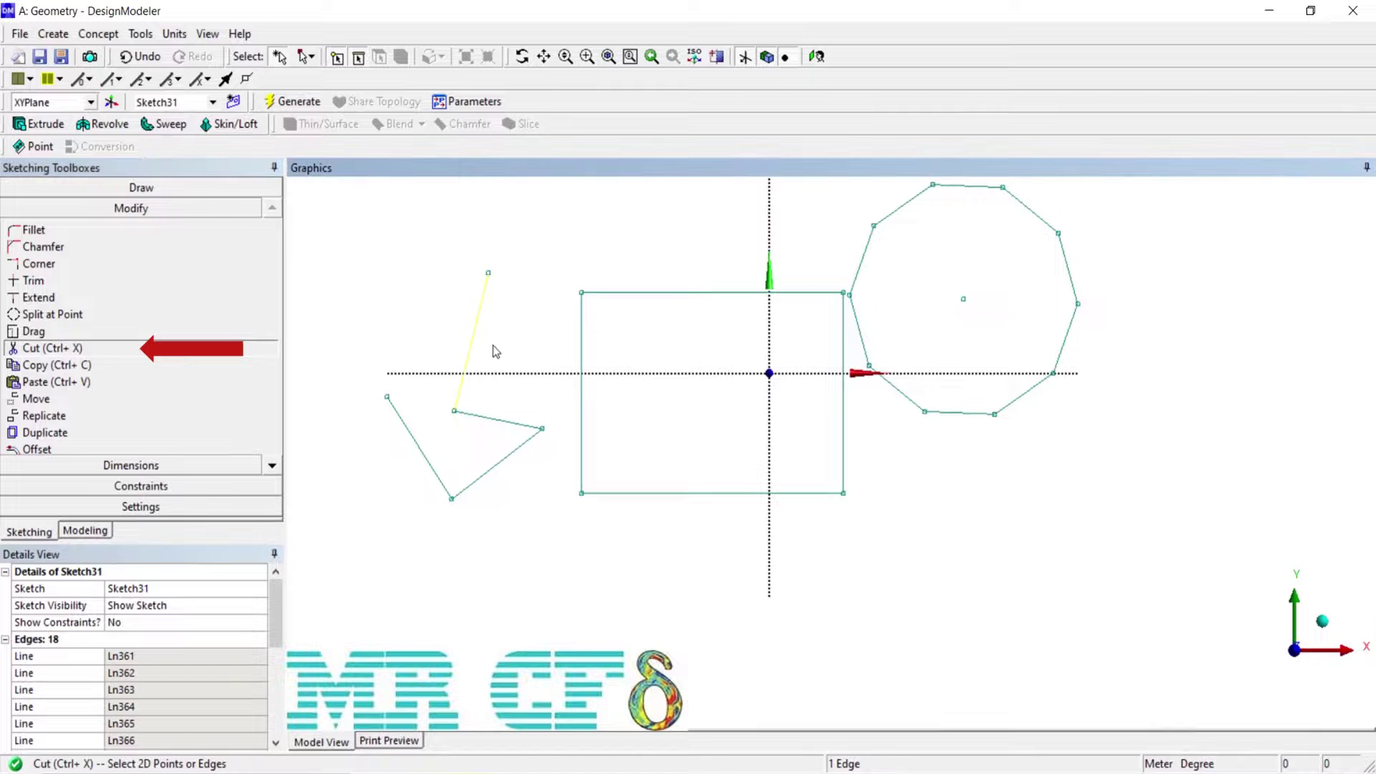
click(66, 385)
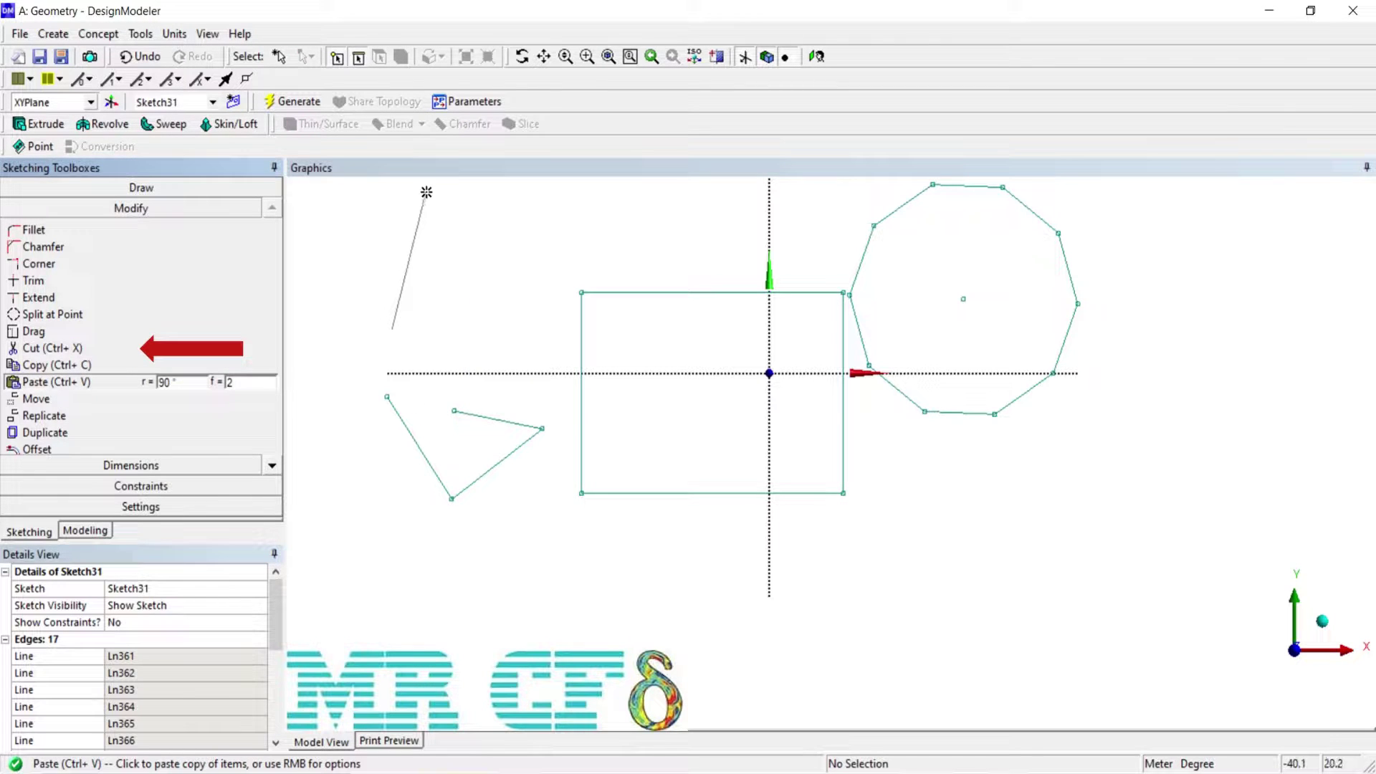
click(400, 210)
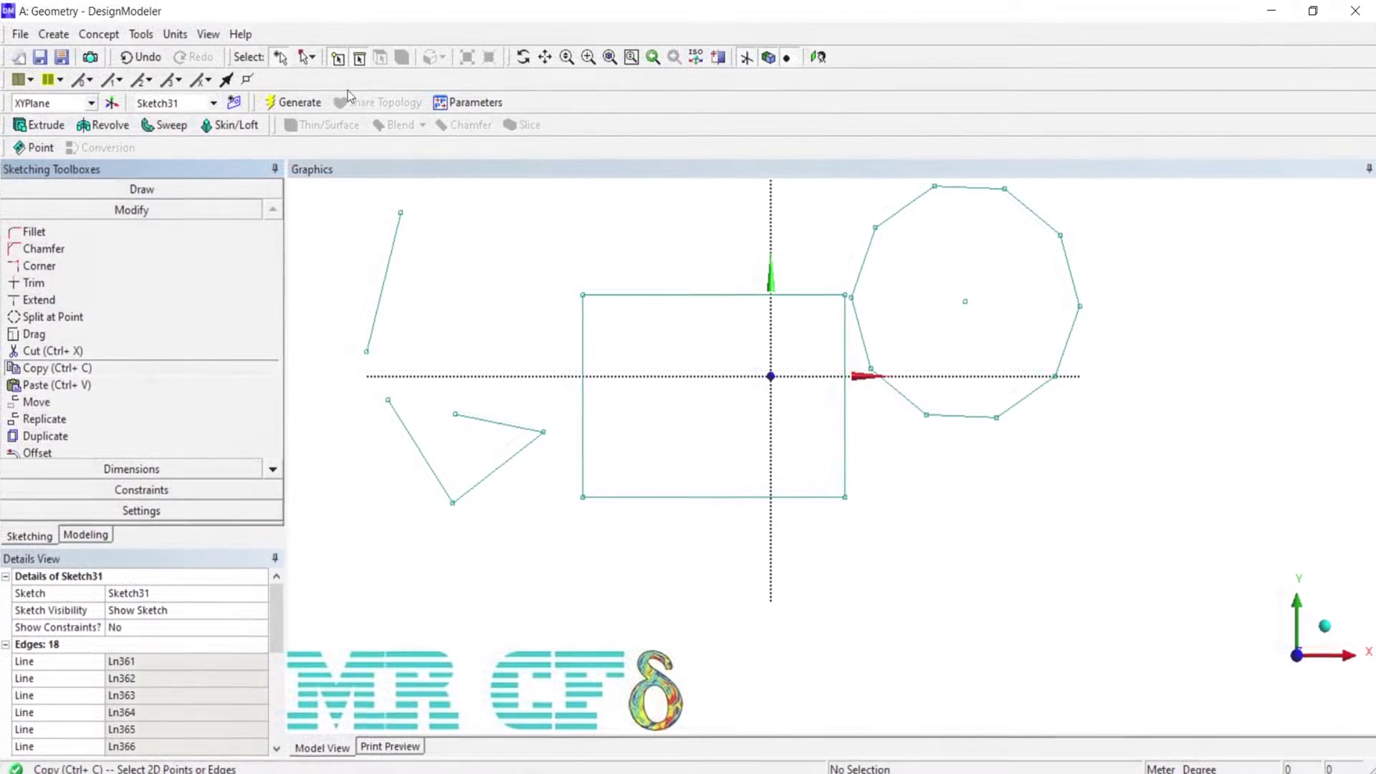
- Box-select all edges of the rectangle and copy them
click(309, 58)
click(351, 101)
drag(532, 236, 857, 557)
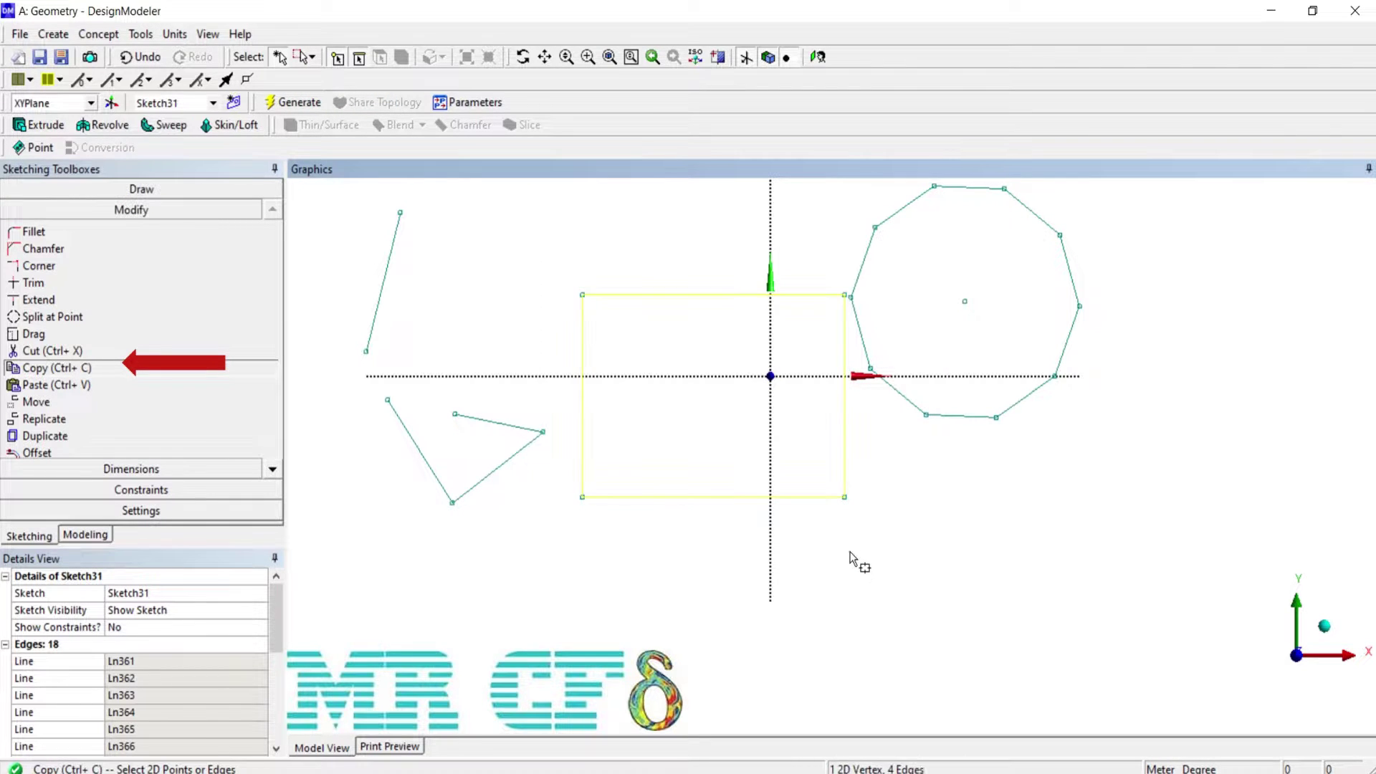
click(77, 380)
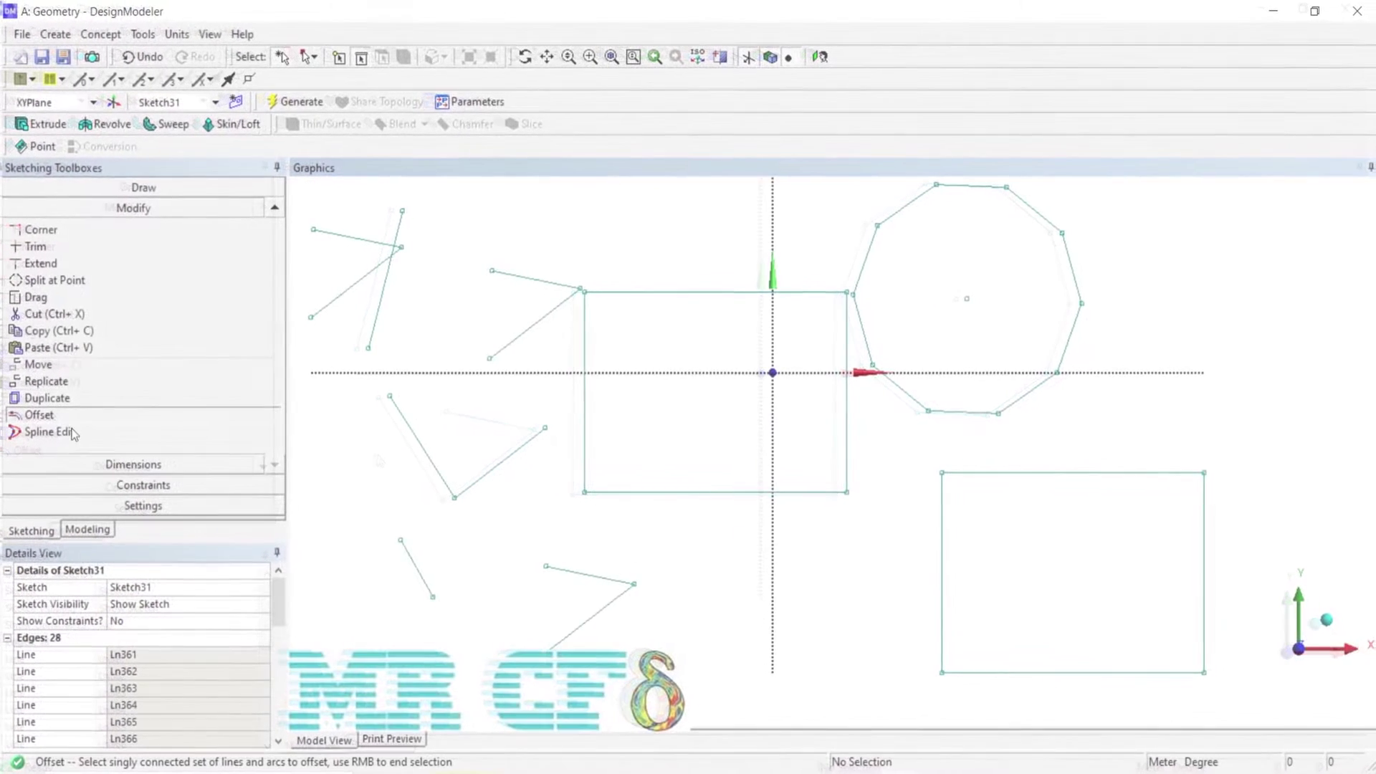
- Offset a lower-left slanted line, placing two parallel copies beside it
click(421, 582)
right_click(419, 576)
click(495, 350)
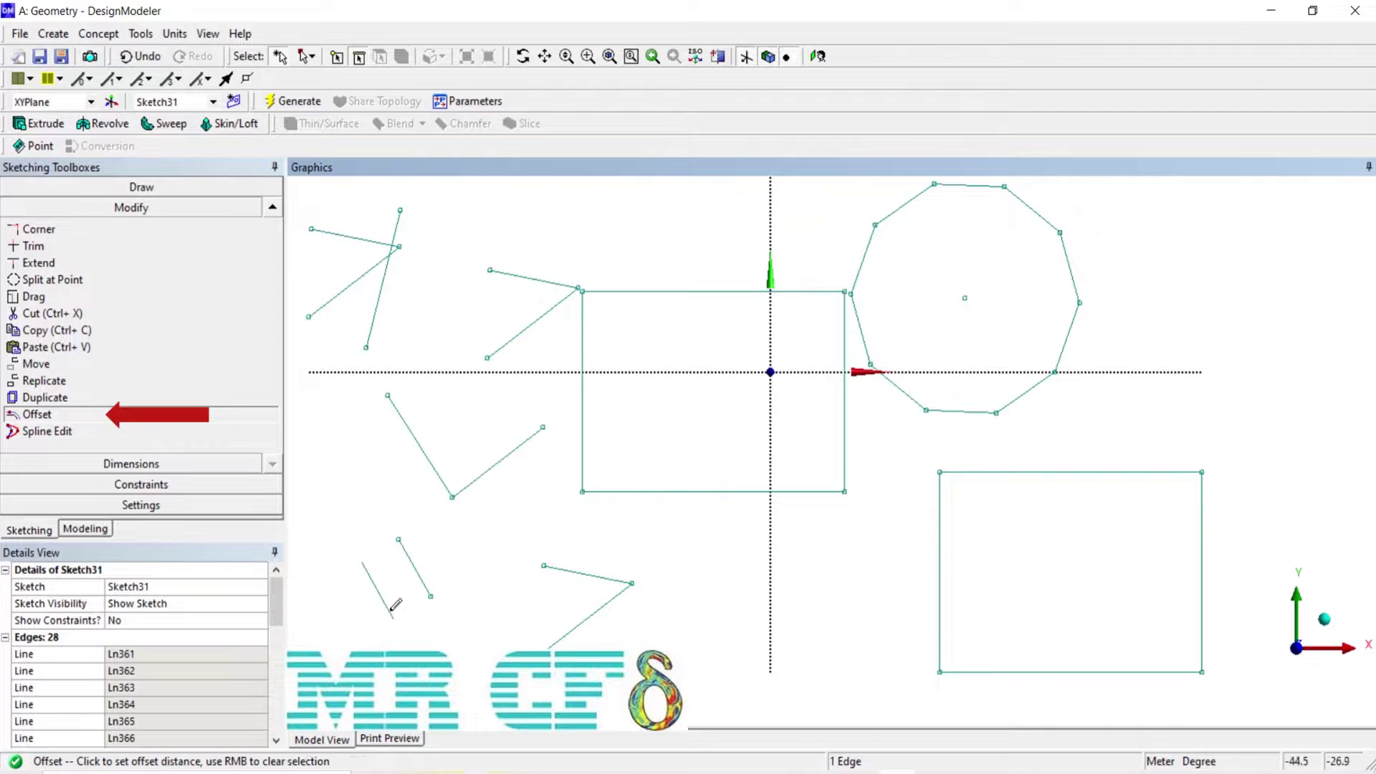
click(367, 608)
click(500, 555)
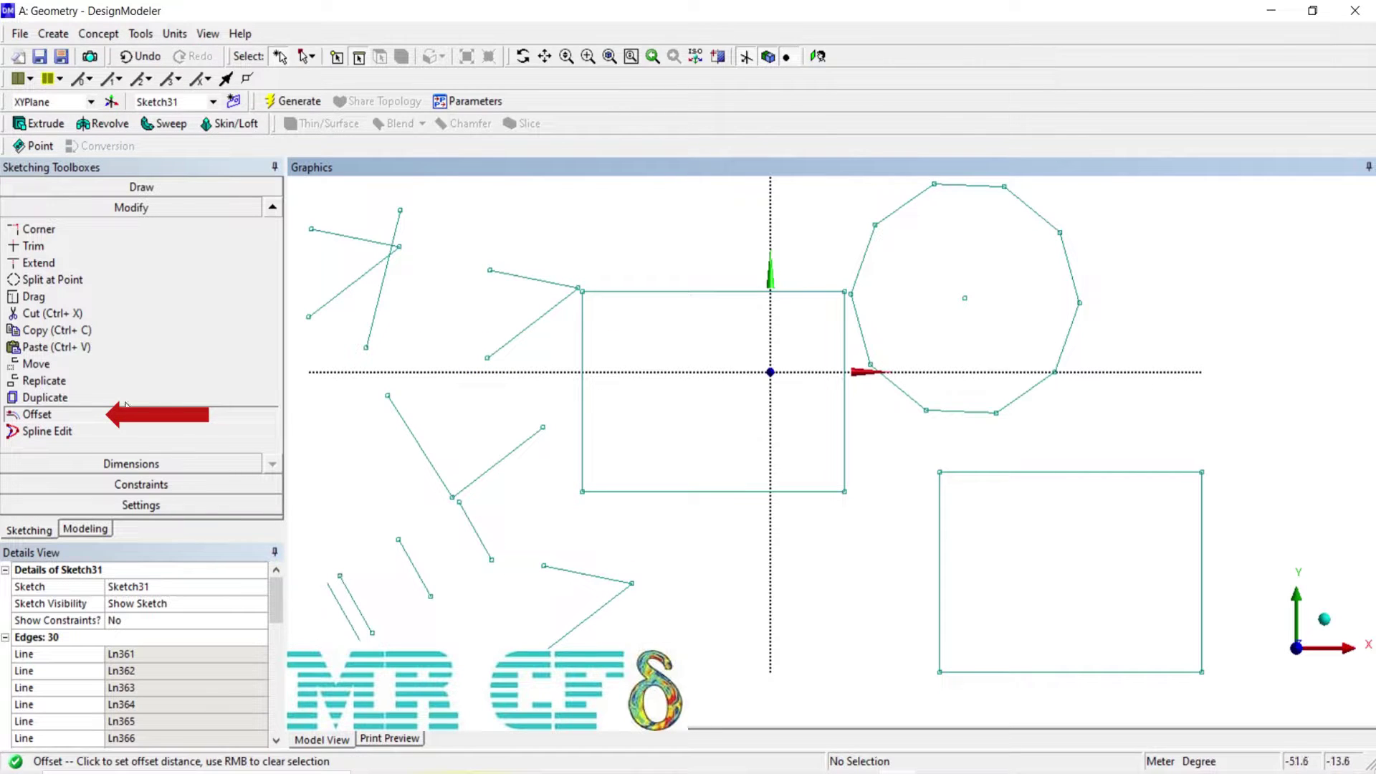
click(92, 402)
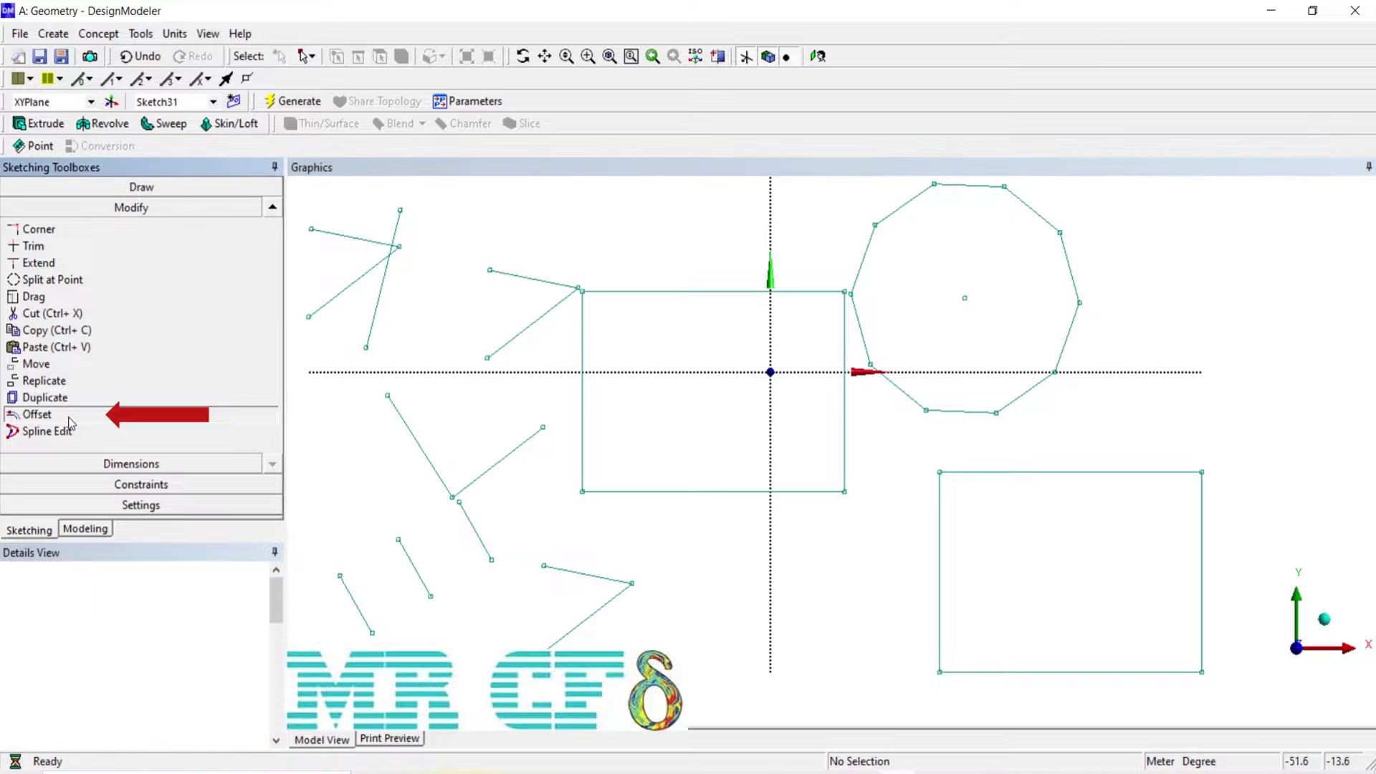
- Offset the lower-middle two-line corner four times, spreading enlarged copies across the sketch
click(596, 577)
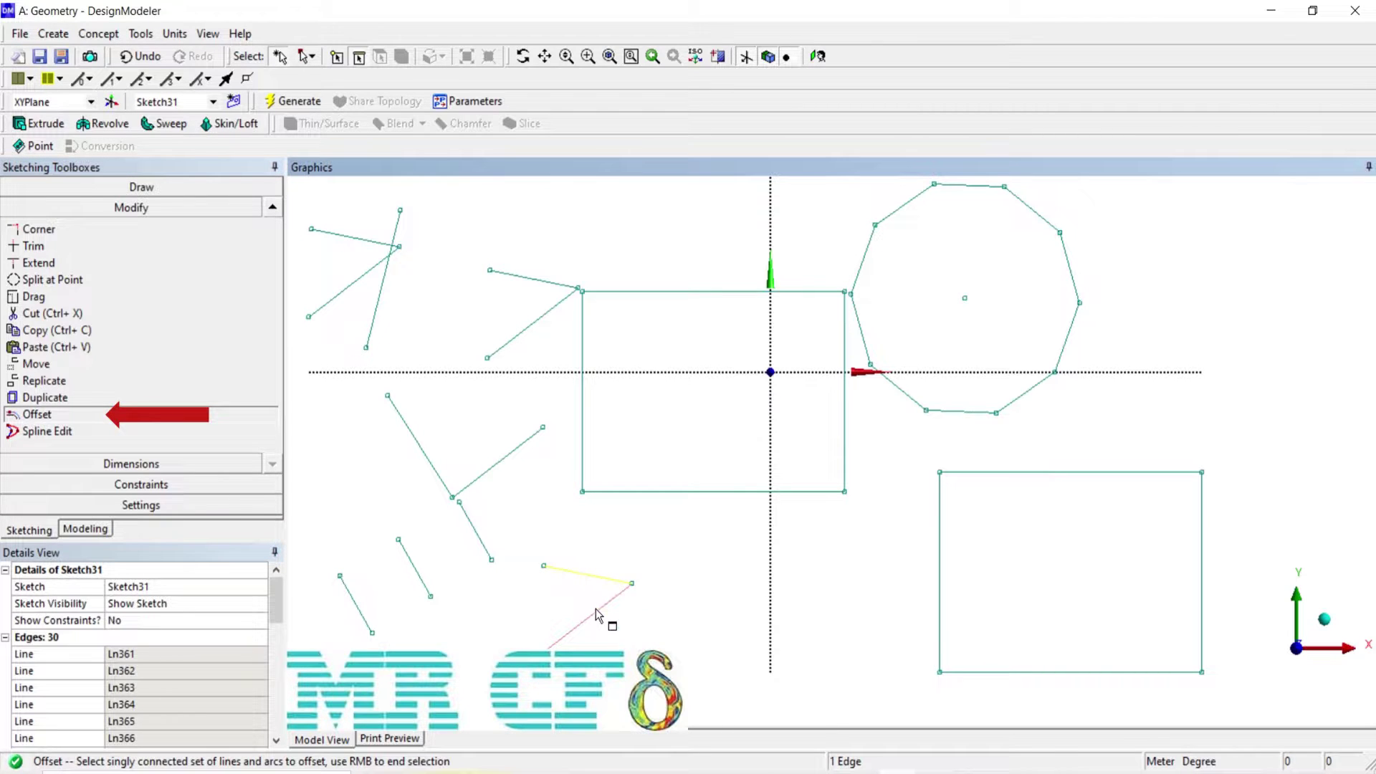
right_click(597, 611)
click(688, 379)
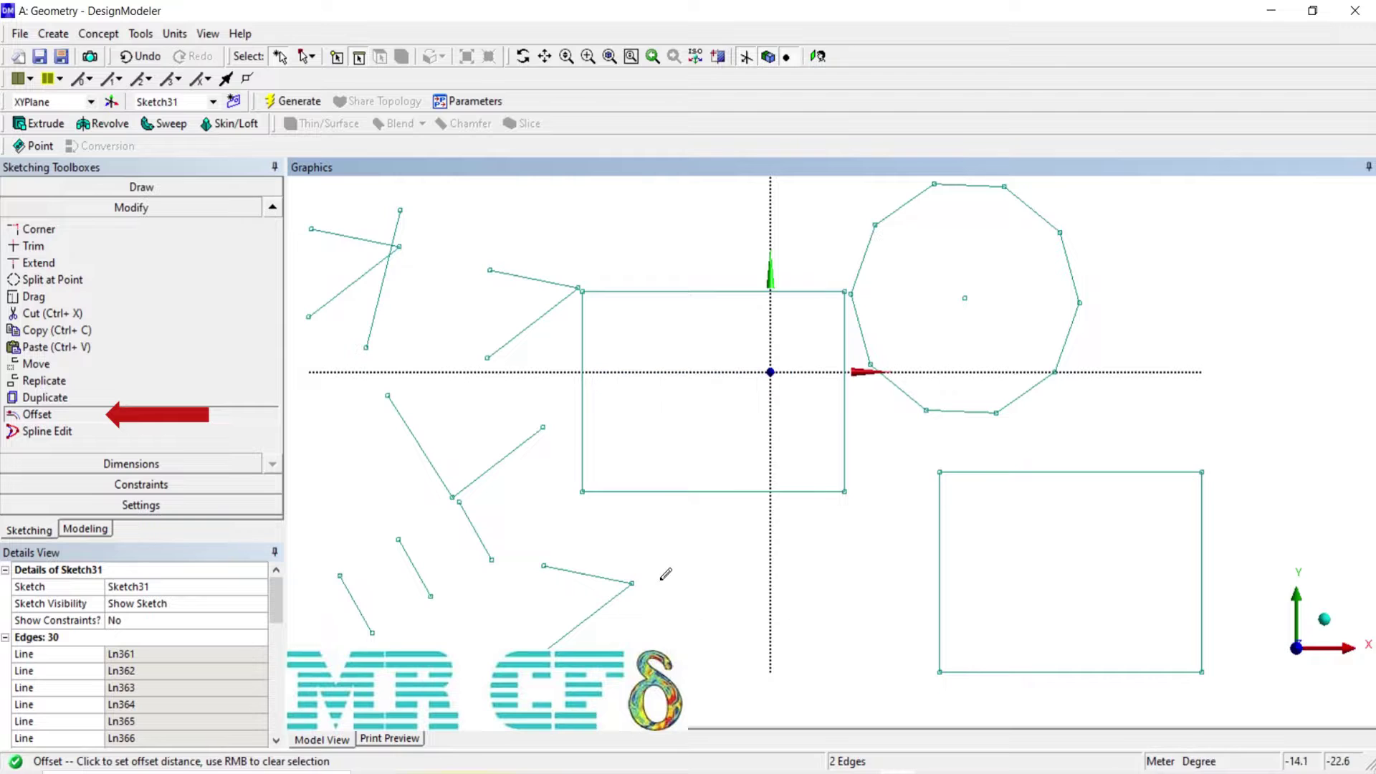
click(640, 533)
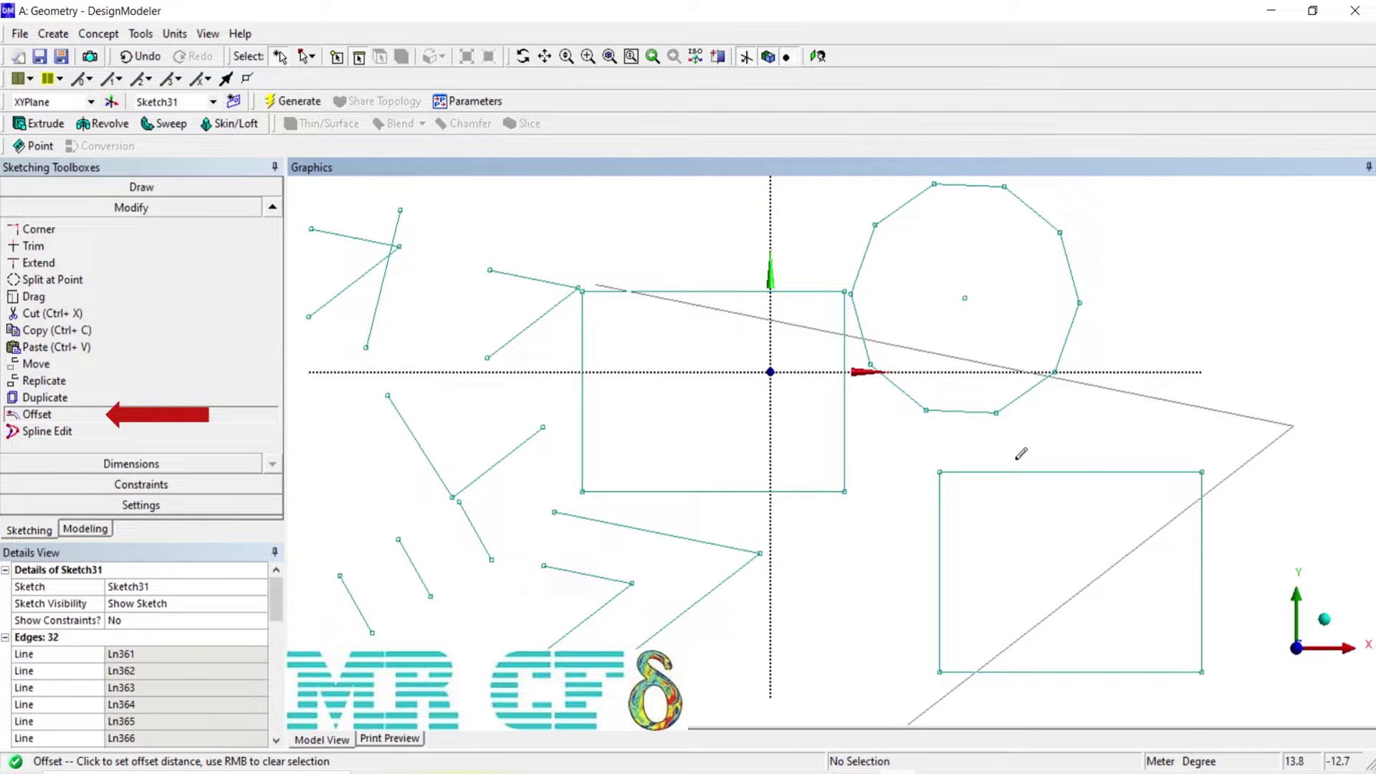
click(1198, 376)
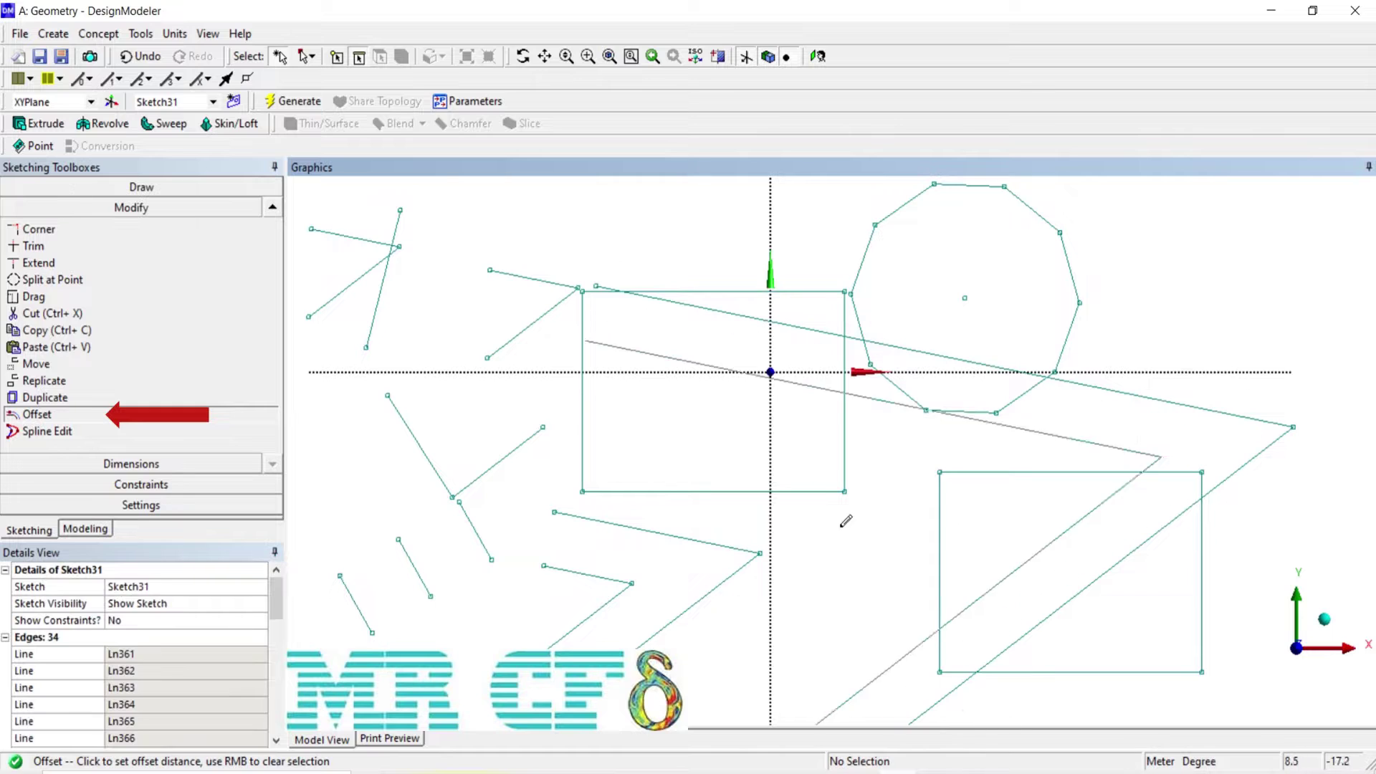
click(780, 544)
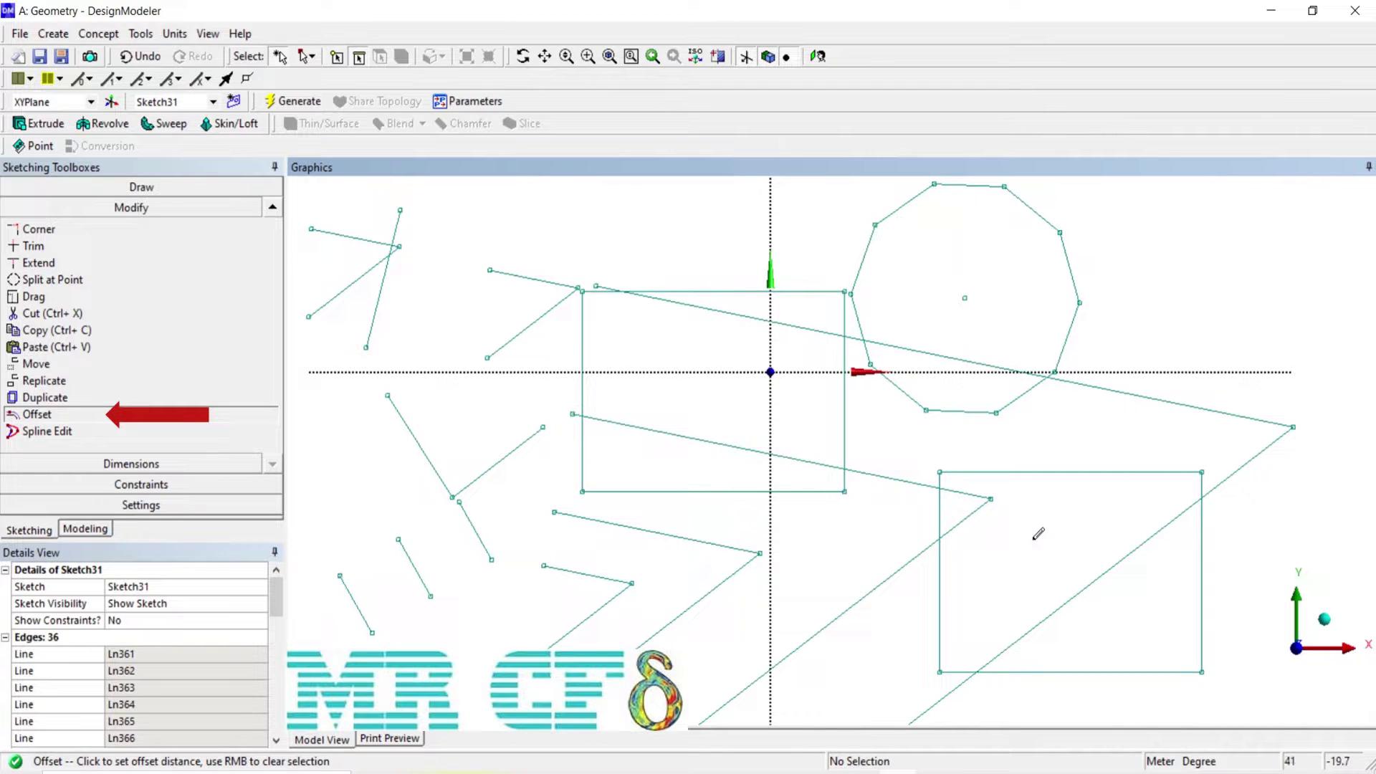
click(977, 652)
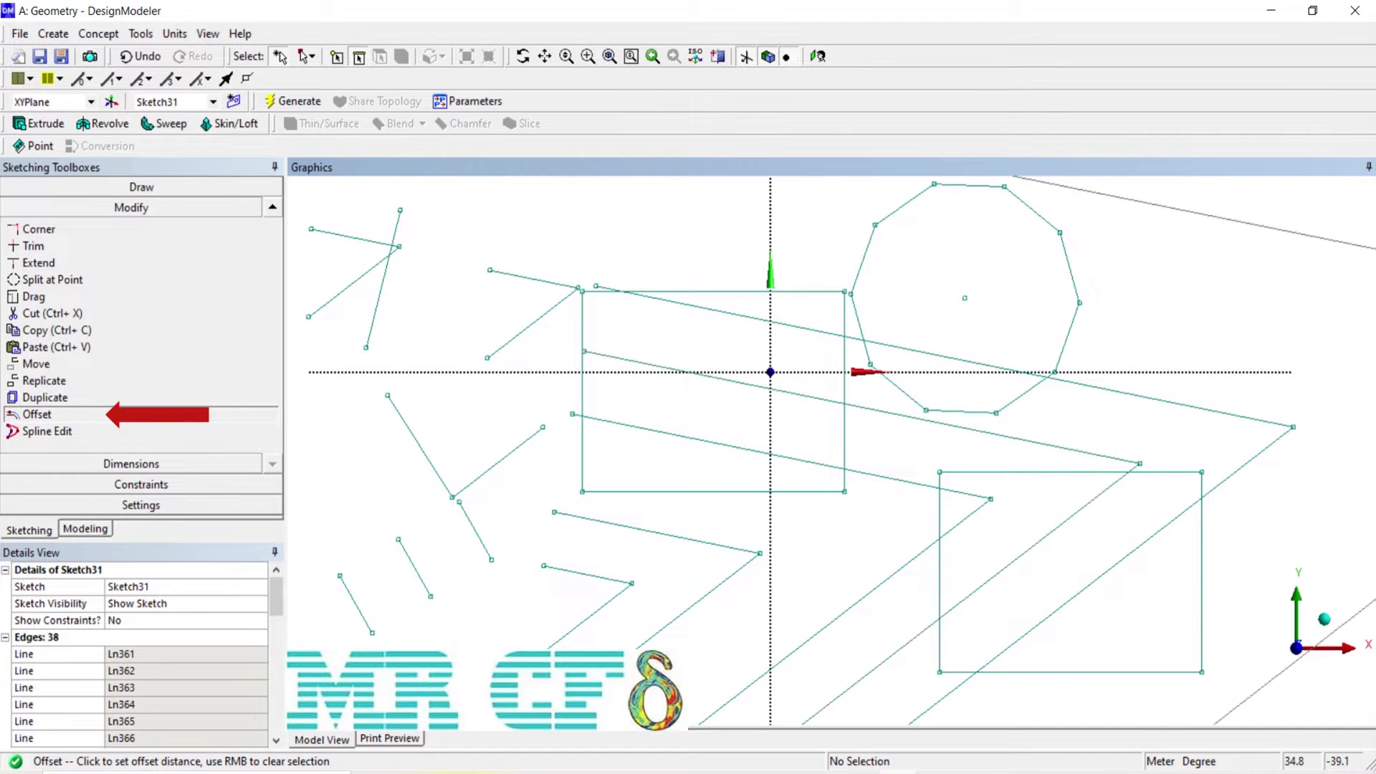